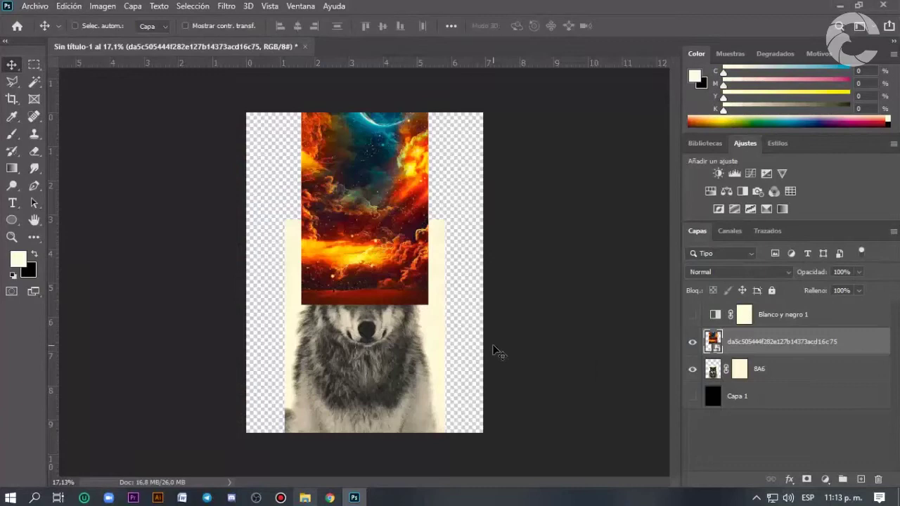
- Permanently apply the layer mask on the 8A6 wolf layer
scroll(380, 284, "up", 2)
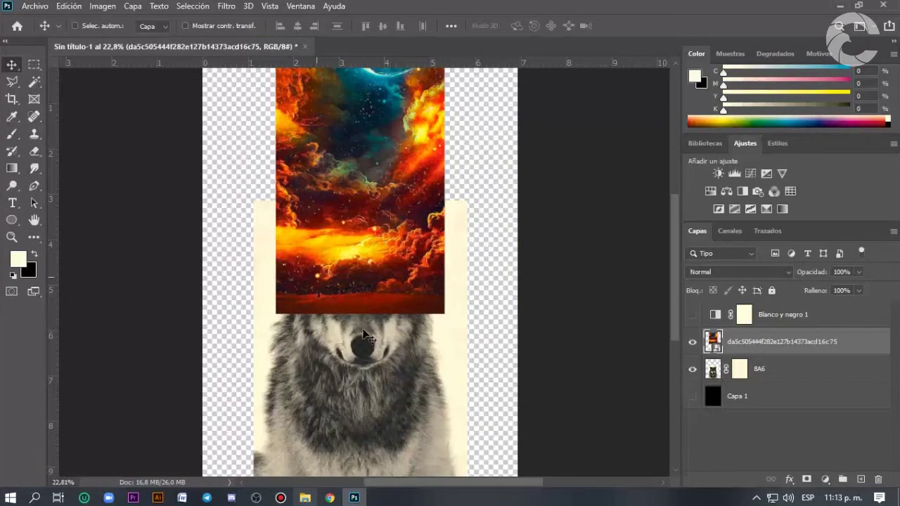
right_click(747, 366)
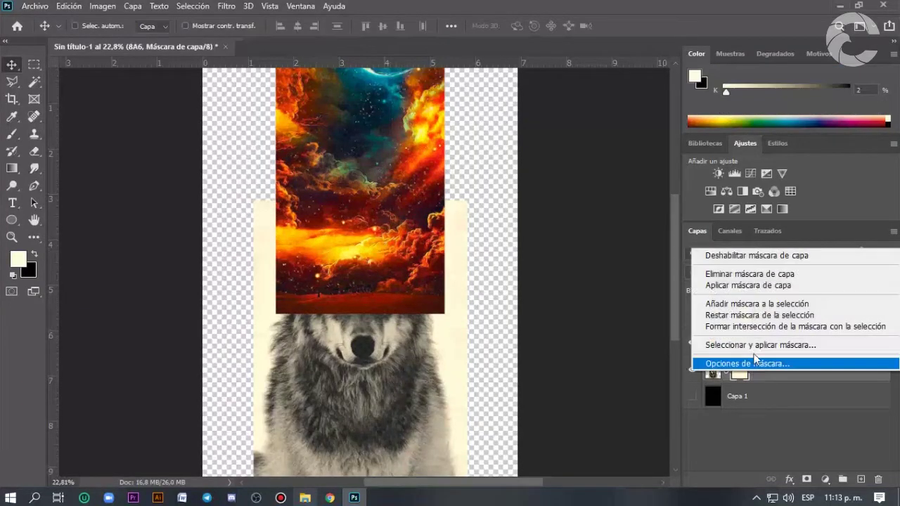
left_click(763, 285)
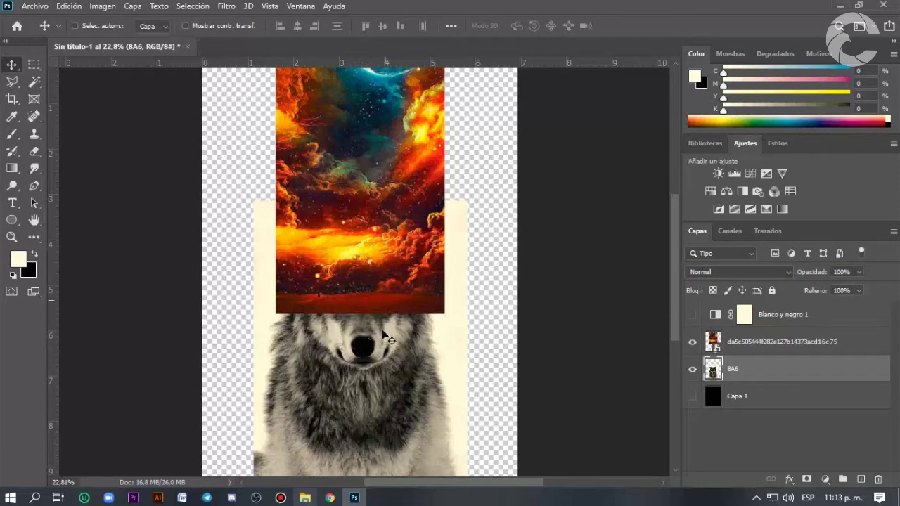
- Bring up Chrome's Google Images results for Photoshop brushes
scroll(408, 313, "down", 2)
scroll(425, 316, "up", 1)
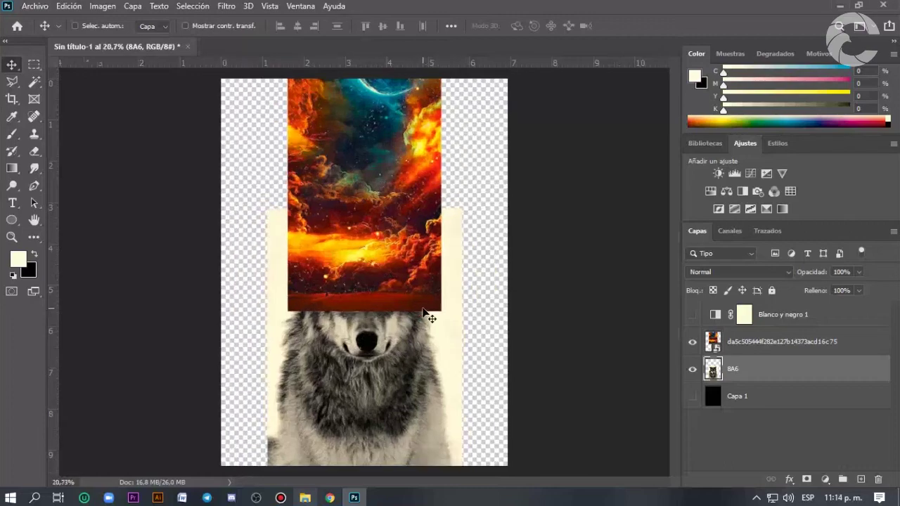
left_click(329, 497)
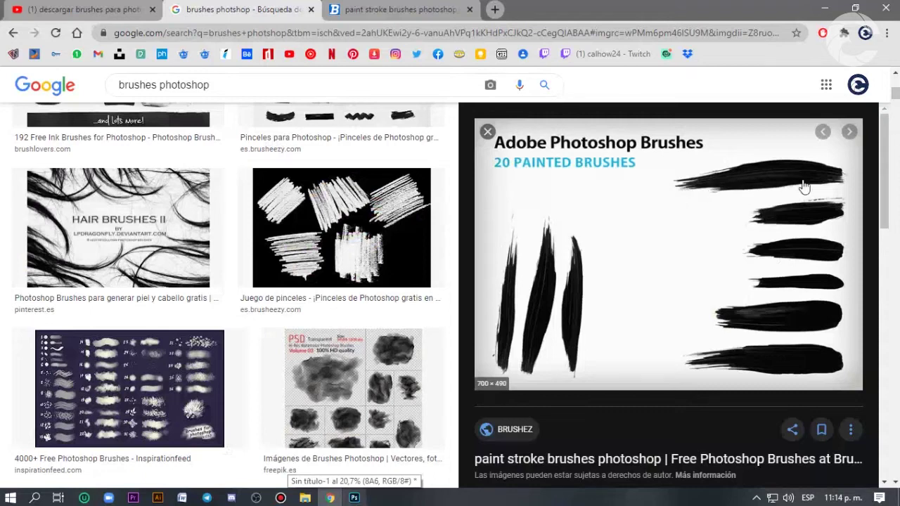
- Copy the painted Adobe Photoshop Brushes preview image and paste it into the wolf document
key("alt+Tab")
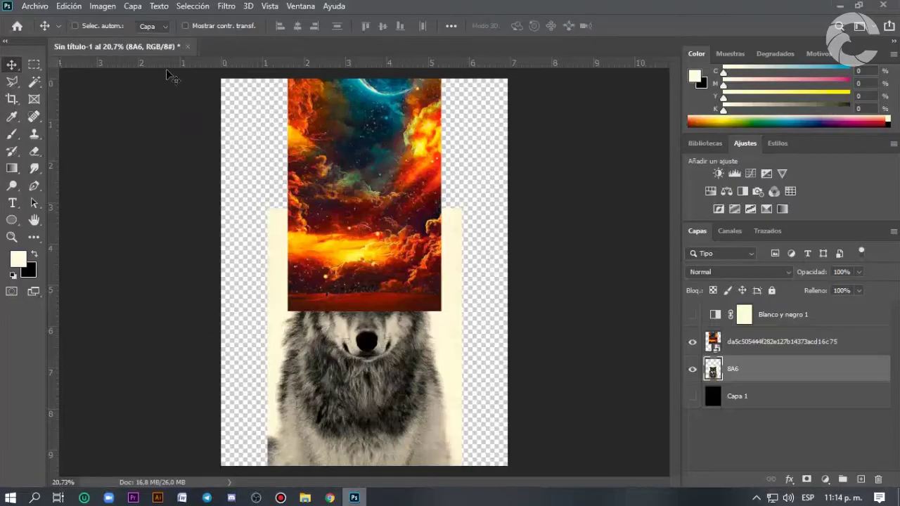
left_click(331, 498)
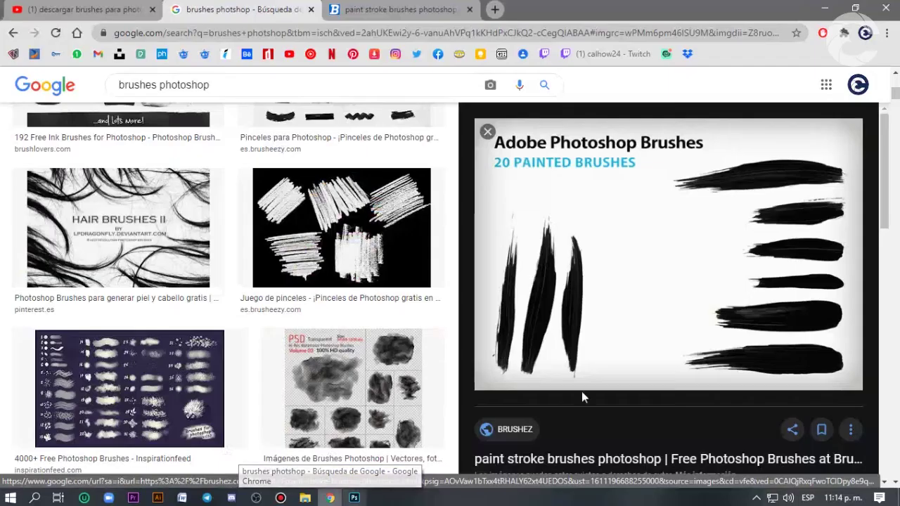
right_click(707, 185)
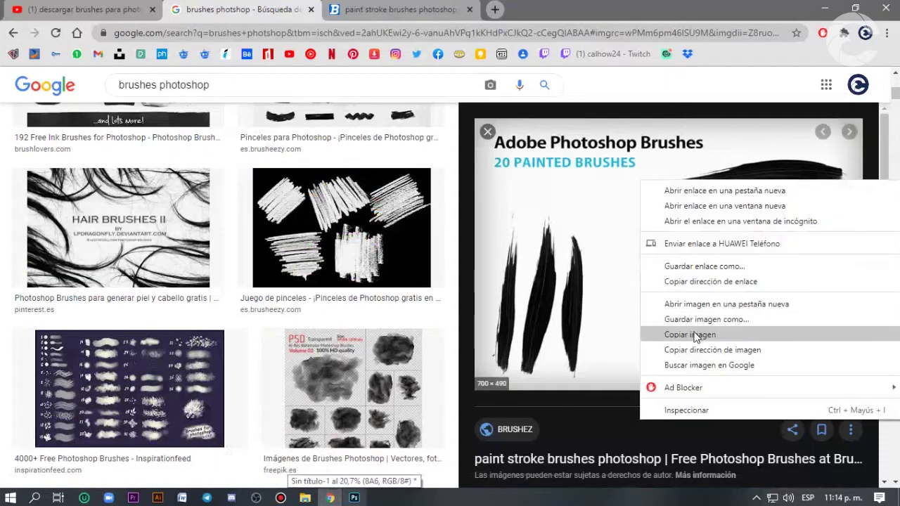
left_click(690, 334)
left_click(354, 498)
key("ctrl+v")
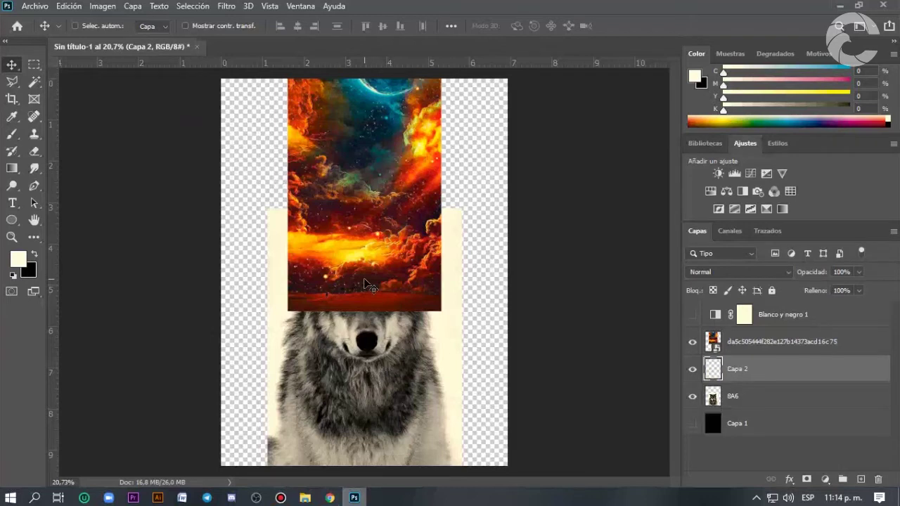
- Move Capa 2 above the nebula, then Magic Wand the top black stroke and grow to similar pixels
left_click_drag(741, 365, 741, 332)
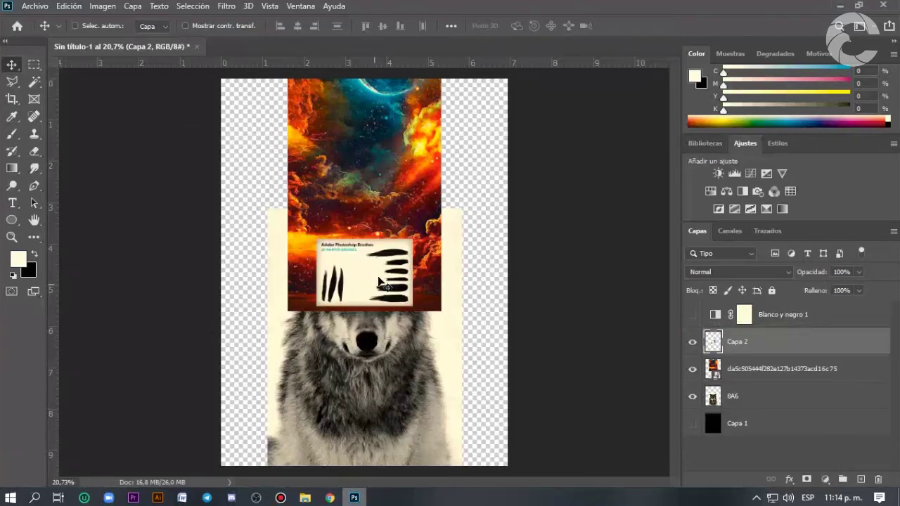
scroll(388, 269, "up", 5)
left_click(34, 81)
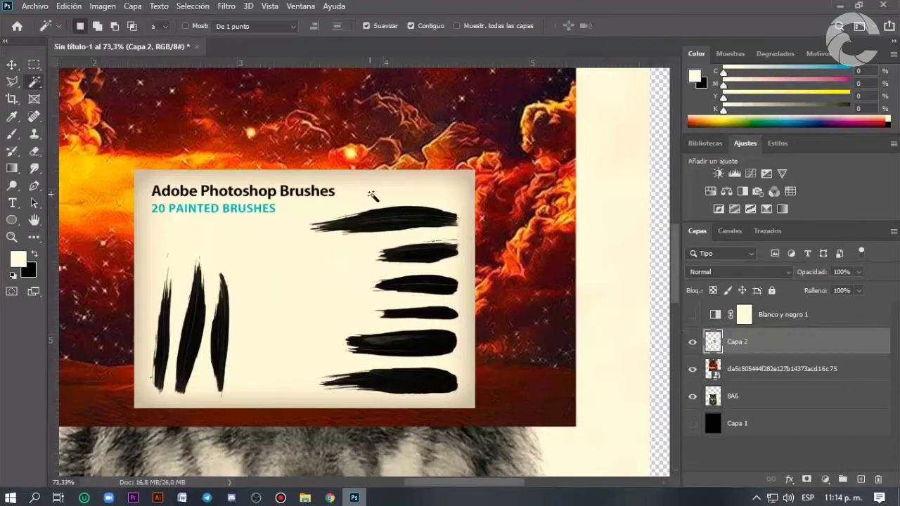
scroll(389, 195, "up", 2)
left_click(355, 244)
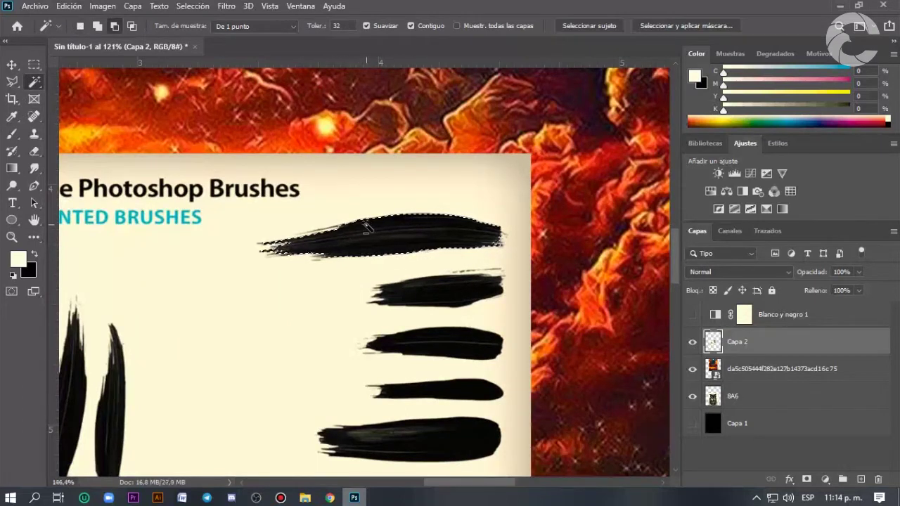
scroll(366, 226, "up", 1)
right_click(360, 249)
left_click(396, 329)
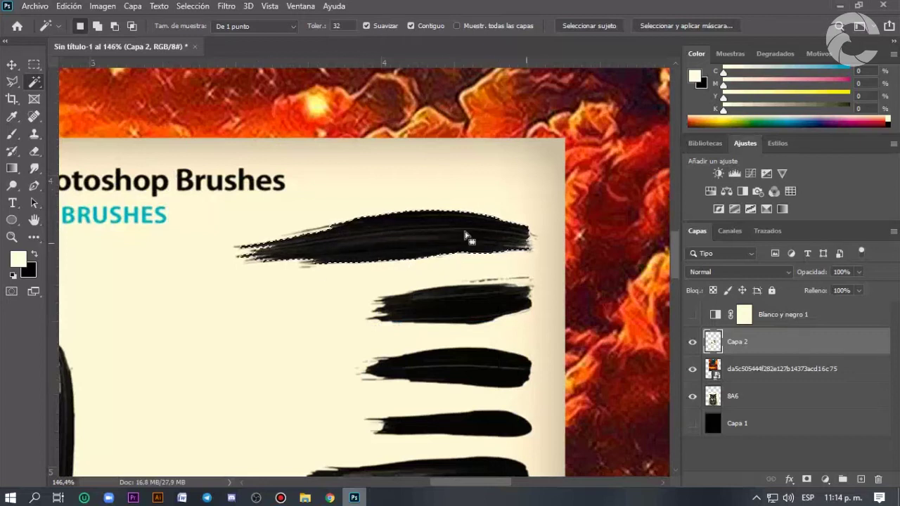
- Refine the stroke selection to include its left tip and the grey streaks along it
key("alt")
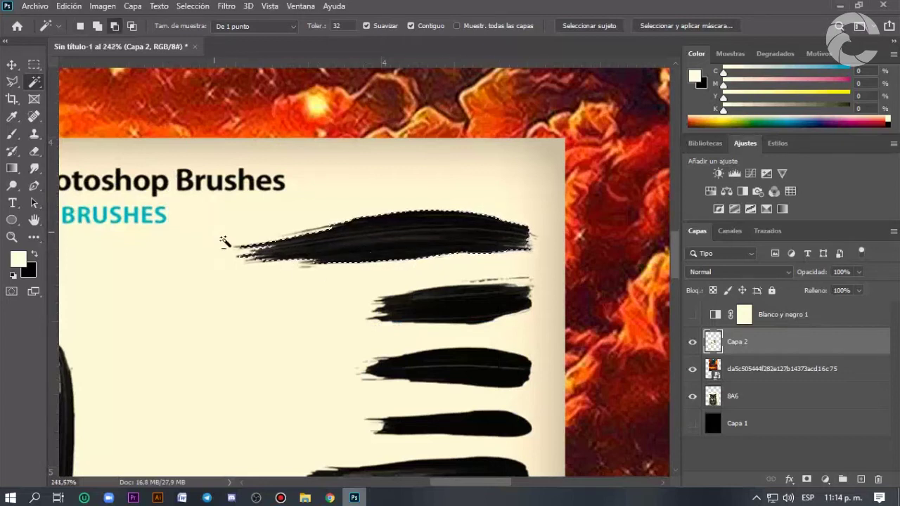
scroll(214, 233, "up", 5)
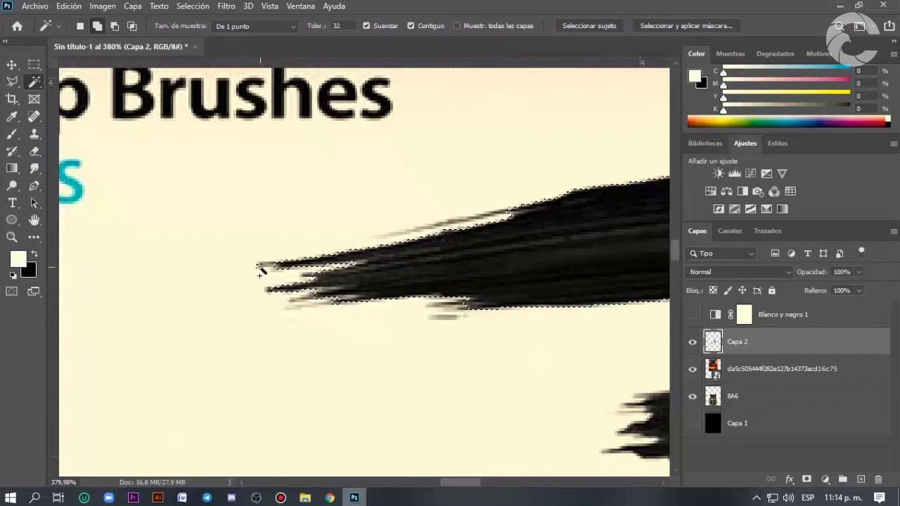
left_click(275, 268)
left_click(437, 315)
left_click(463, 222)
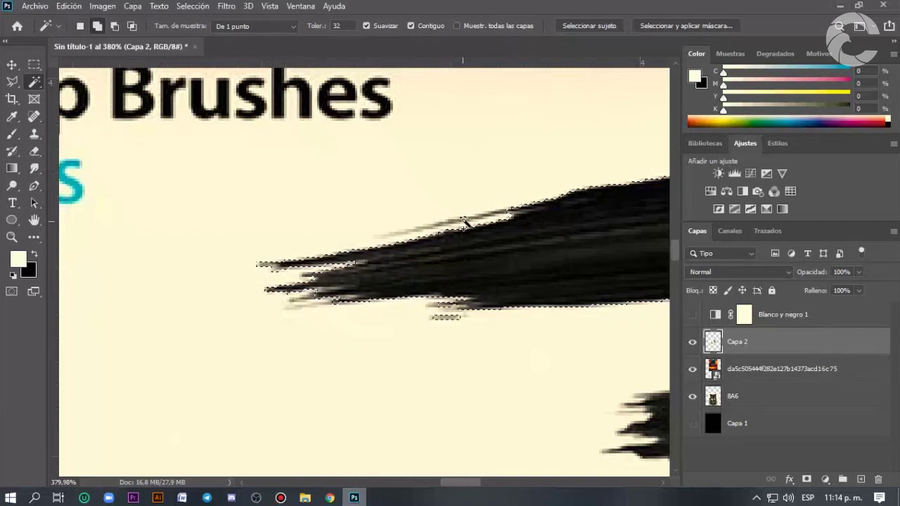
left_click_drag(532, 244, 400, 269)
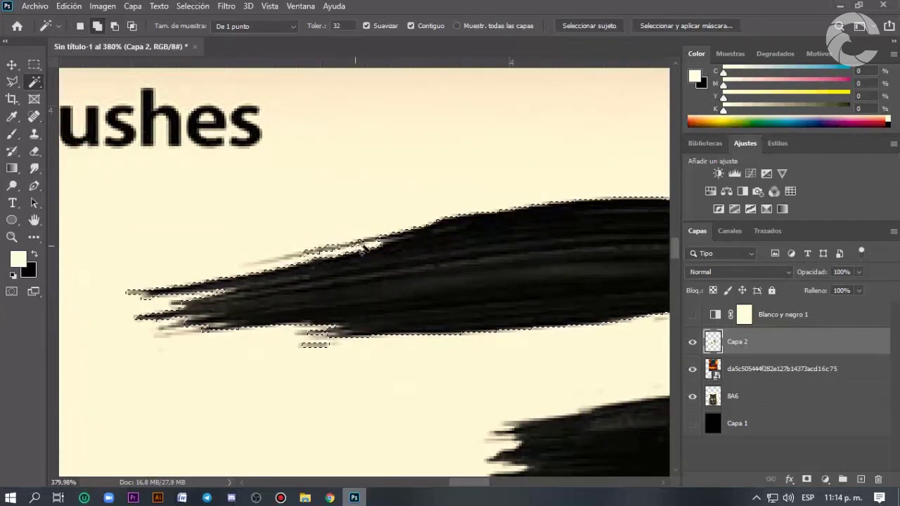
left_click(293, 256, "shift")
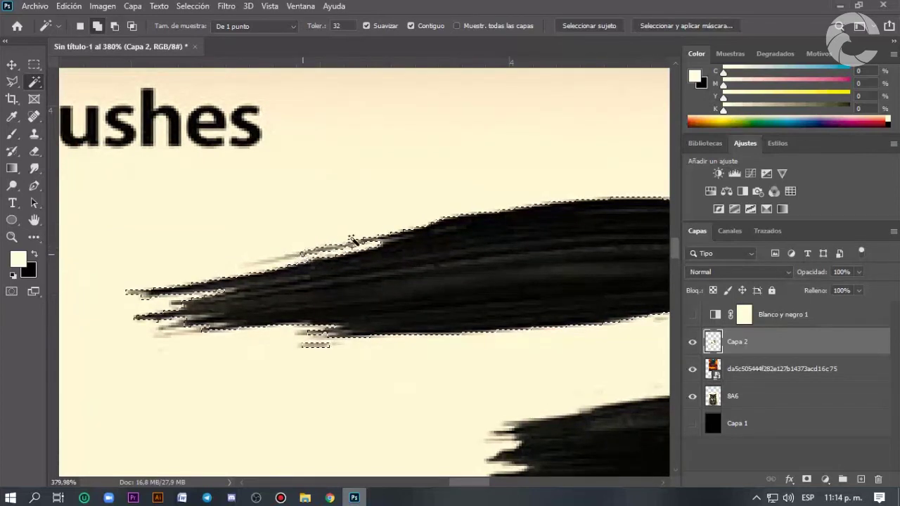
scroll(352, 241, "down", 5)
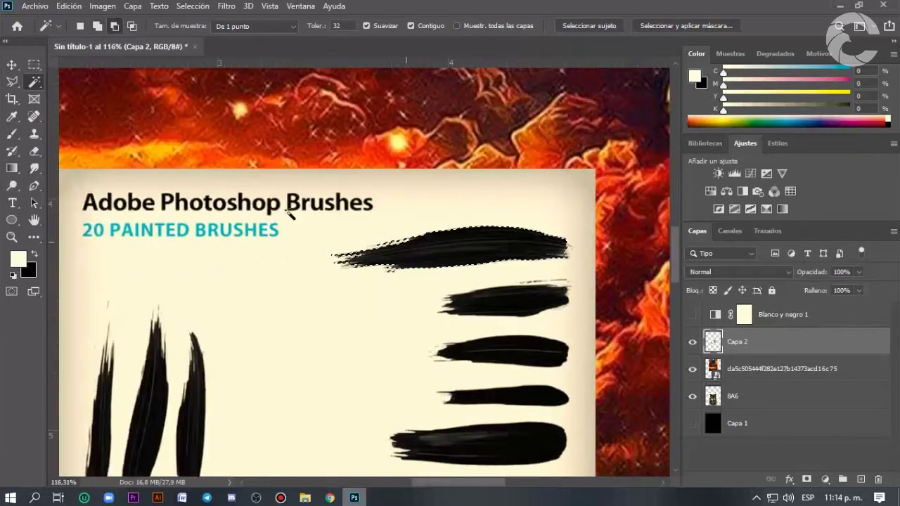
left_click(69, 6)
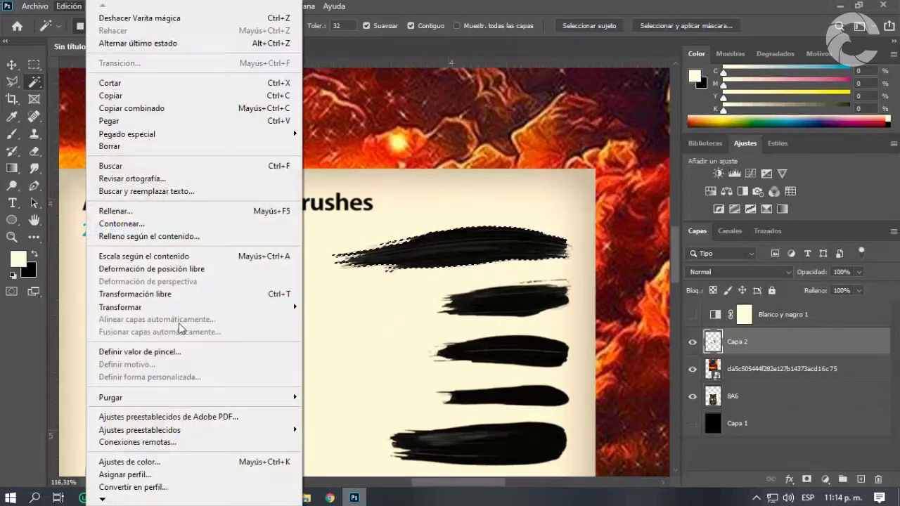
- Define the selected stroke as a new brush with its default name
left_click(168, 352)
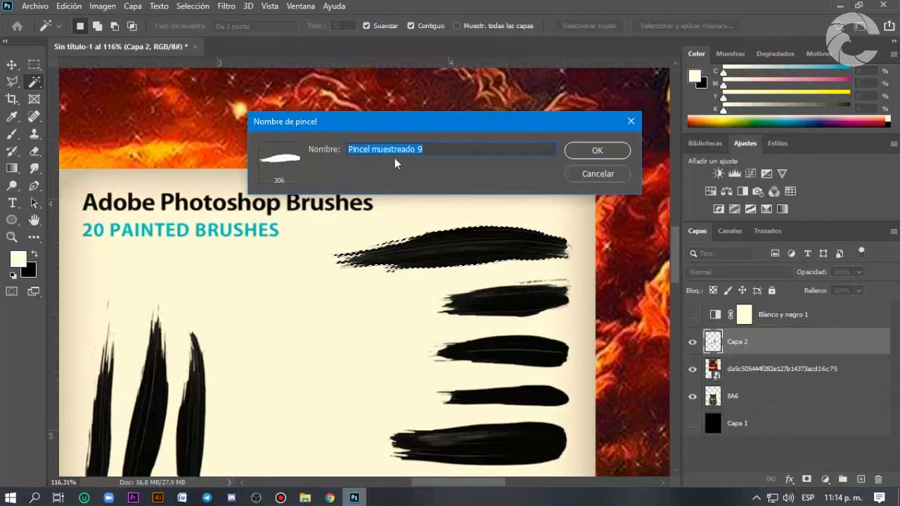
left_click(583, 151)
key("b")
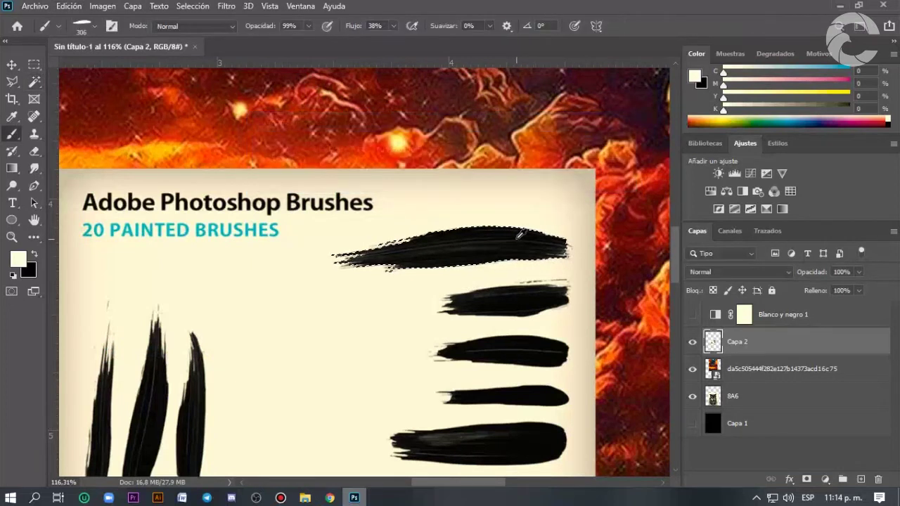
scroll(519, 236, "down", 2)
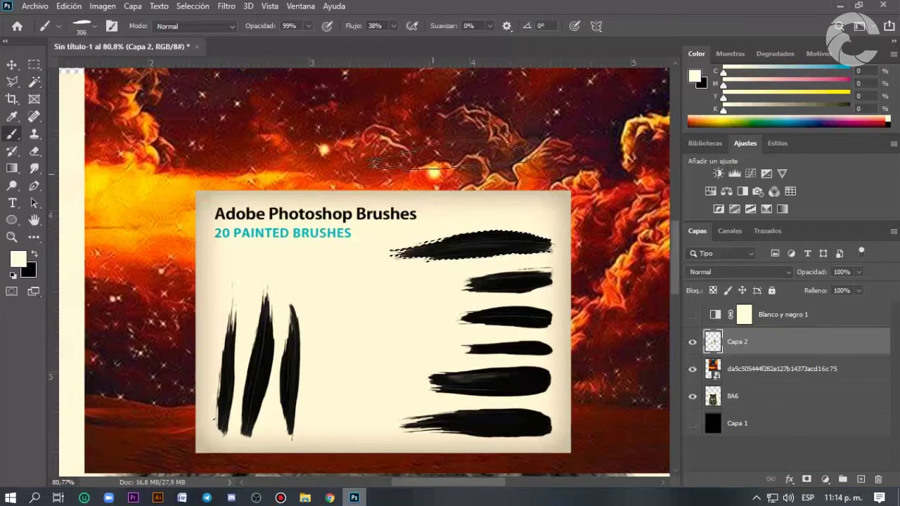
scroll(369, 175, "down", 2)
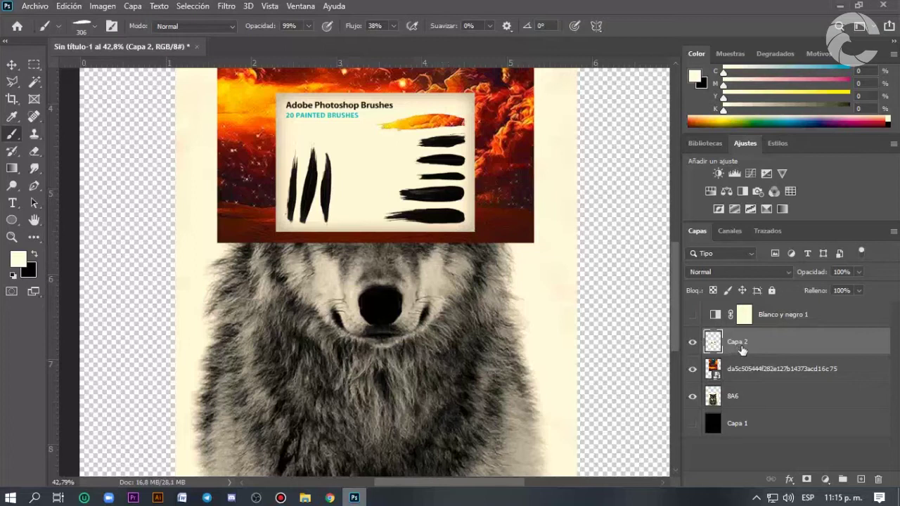
- Delete the brushes layer, select the 8A6 wolf layer, hide the nebula and add a mask
key("Delete")
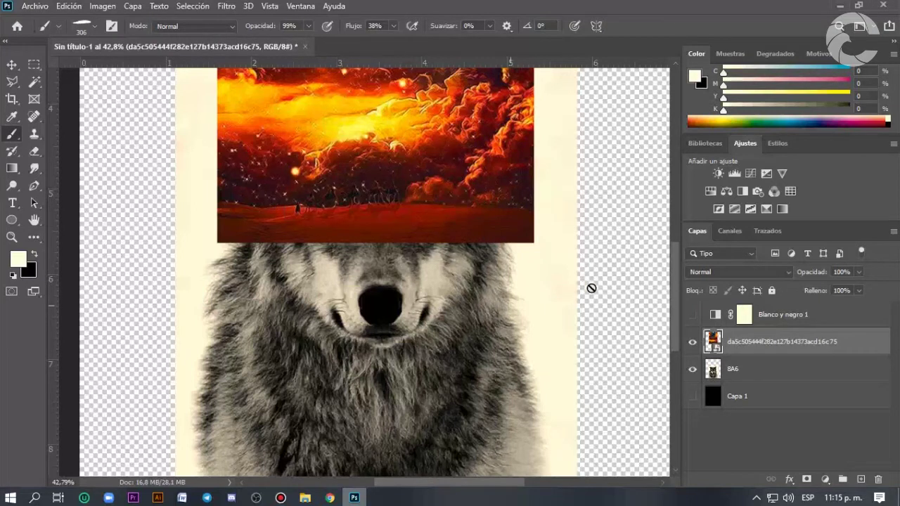
left_click(738, 374)
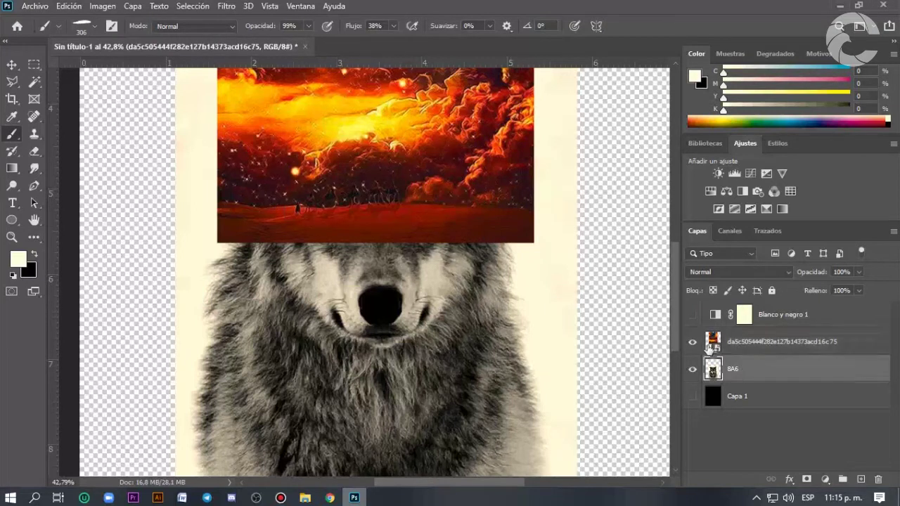
left_click(692, 343)
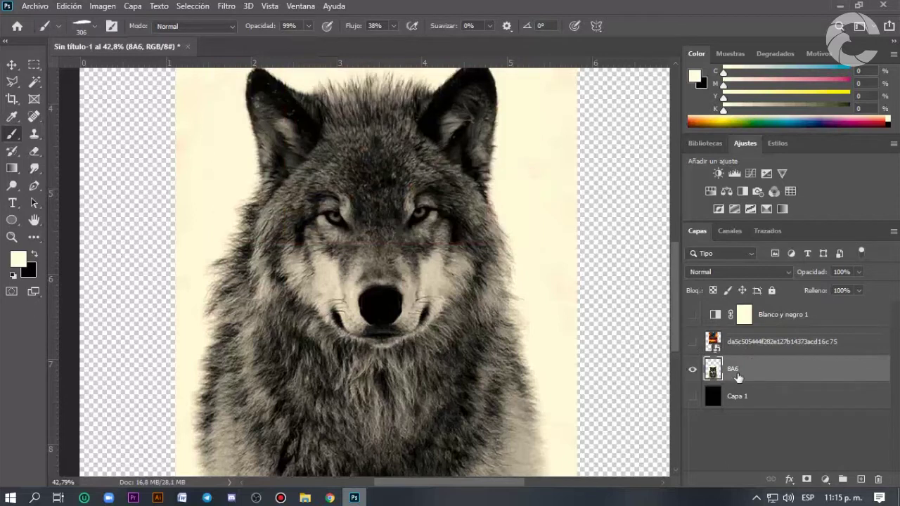
key("ctrl+minus")
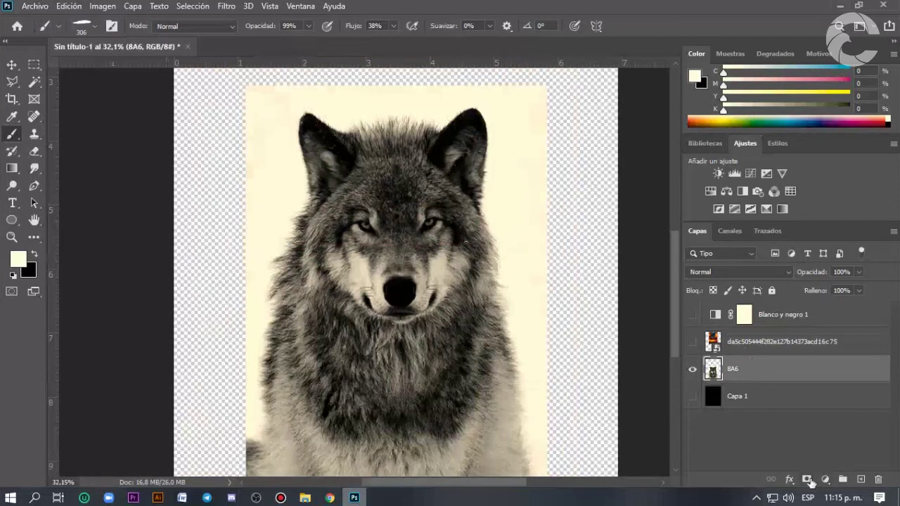
left_click(807, 479)
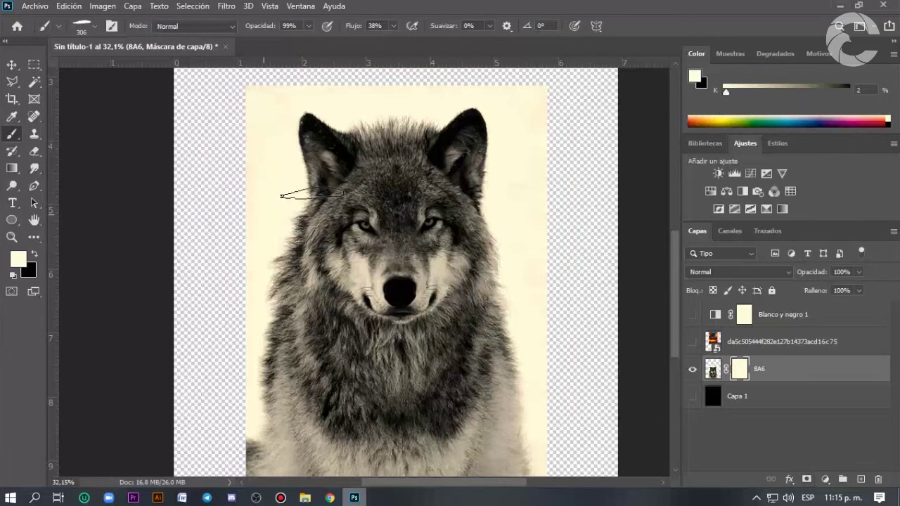
- Give the brush Shape Dynamics with 5% size jitter and 12% angle jitter, leaving Scattering off
left_click(110, 28)
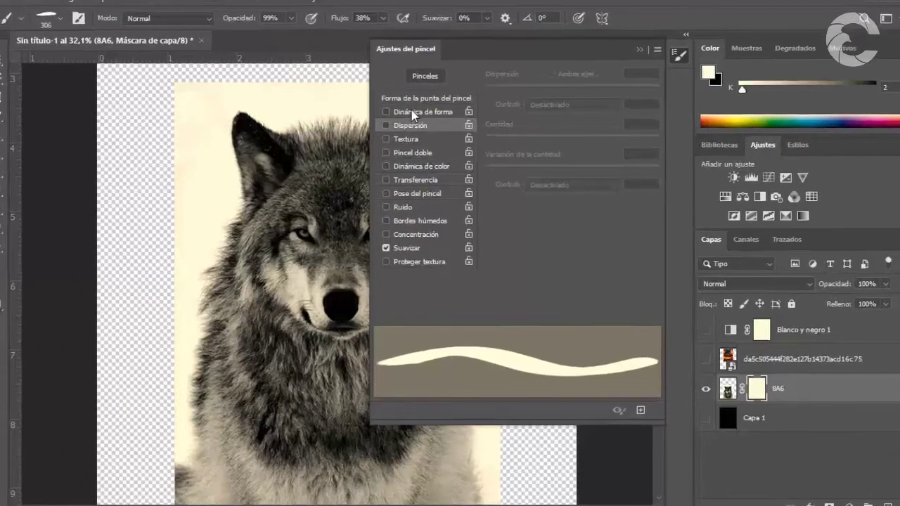
left_click(425, 112)
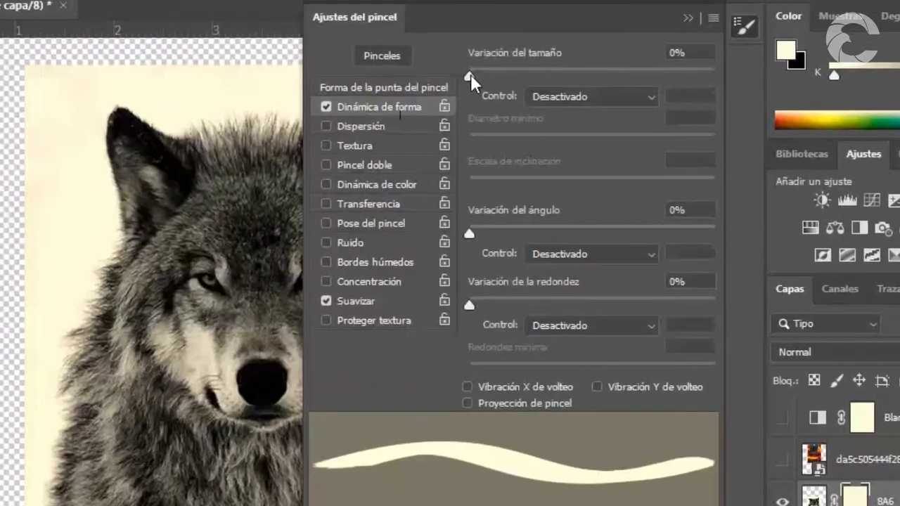
left_click_drag(469, 78, 479, 77)
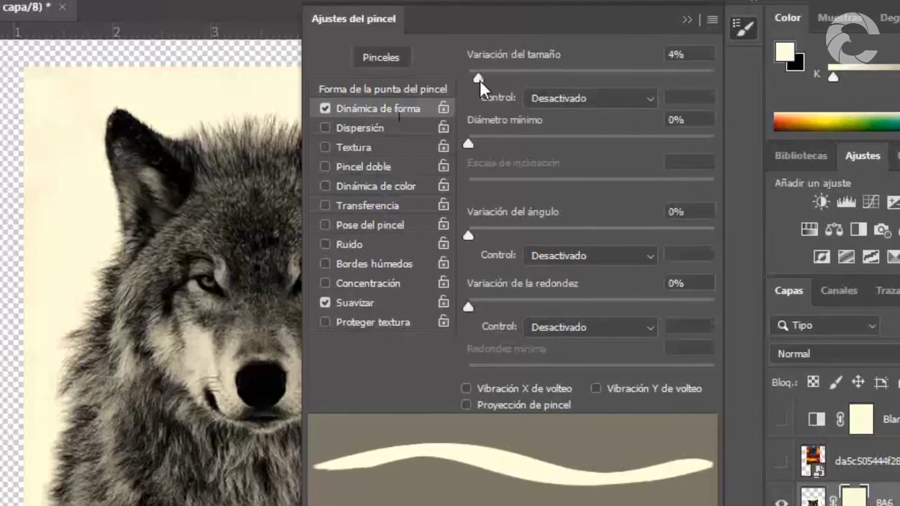
left_click_drag(477, 65, 480, 79)
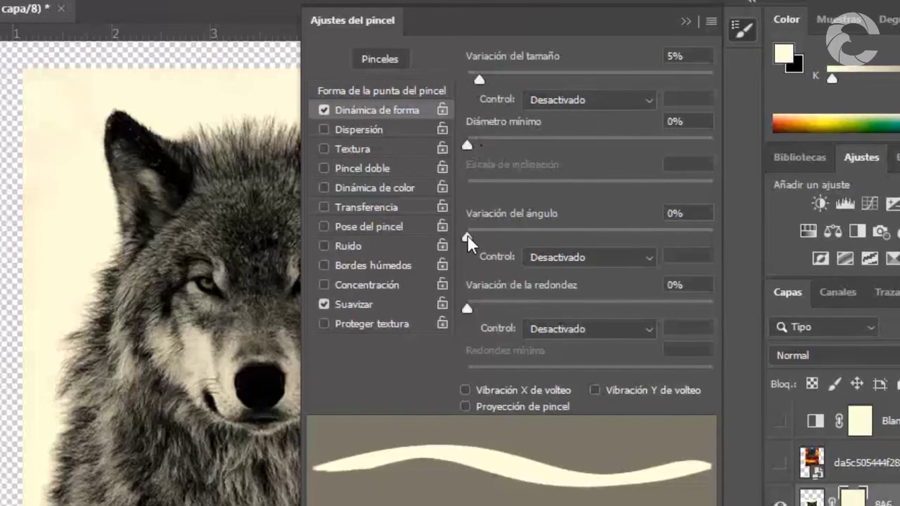
left_click_drag(468, 236, 494, 239)
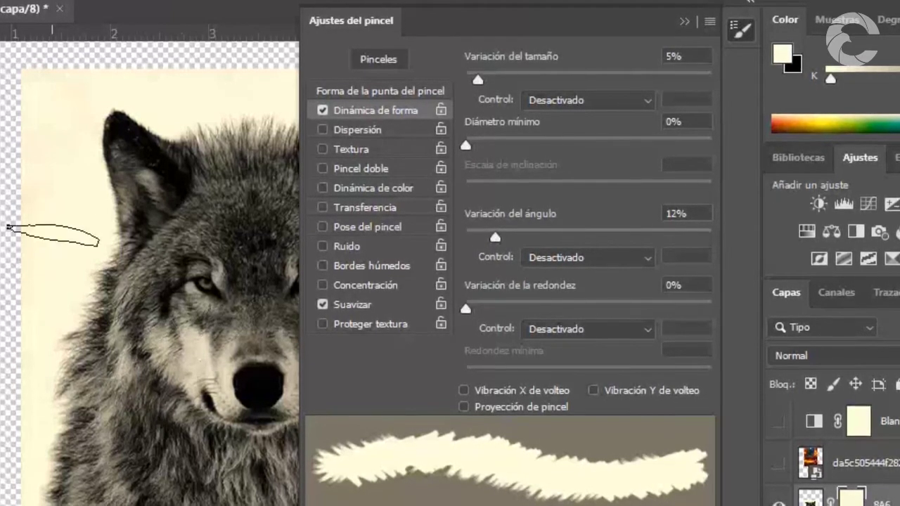
left_click(381, 128)
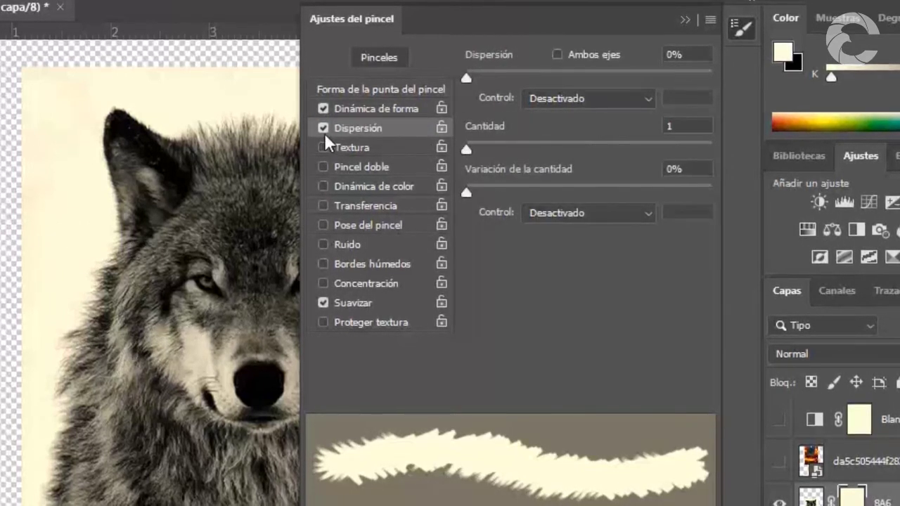
left_click(324, 129)
left_click(371, 106)
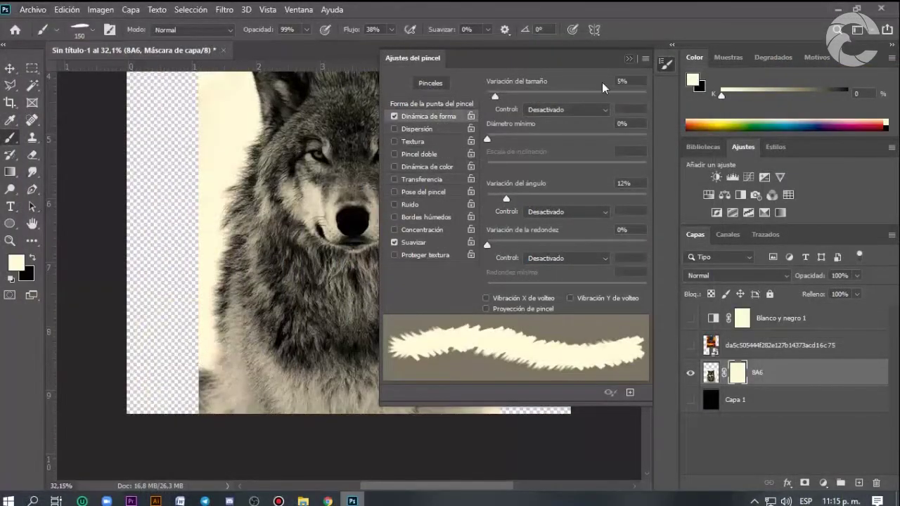
key("F5")
scroll(197, 327, "up", 5)
- Paint black on the wolf mask to hide the background beside the chest's left edge
key("x")
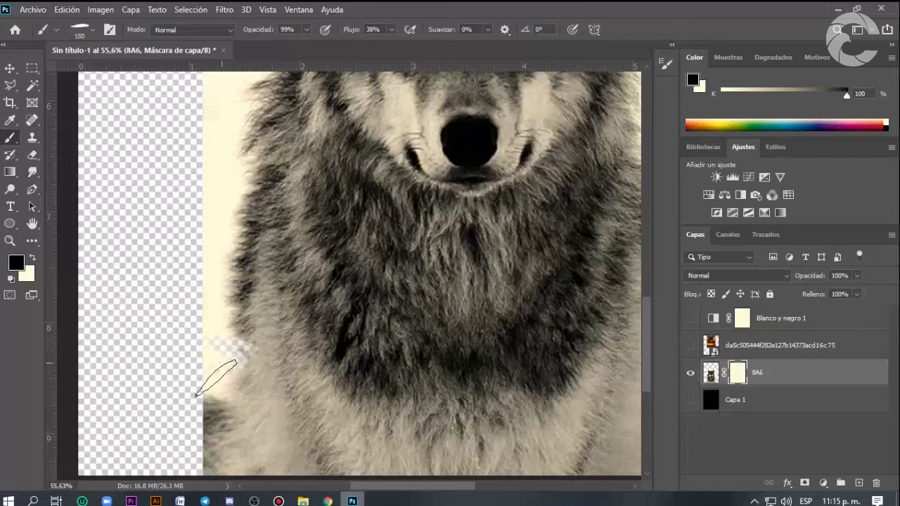
left_click_drag(213, 369, 242, 336)
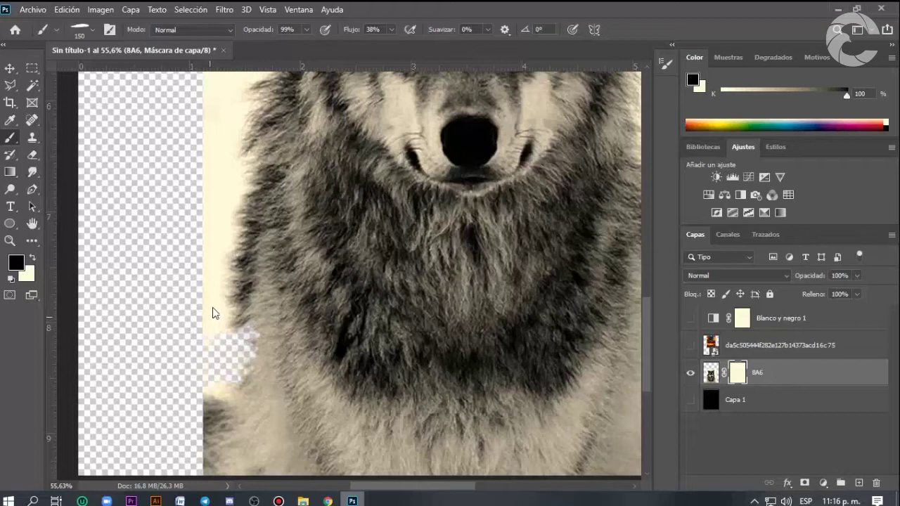
left_click_drag(213, 314, 256, 352)
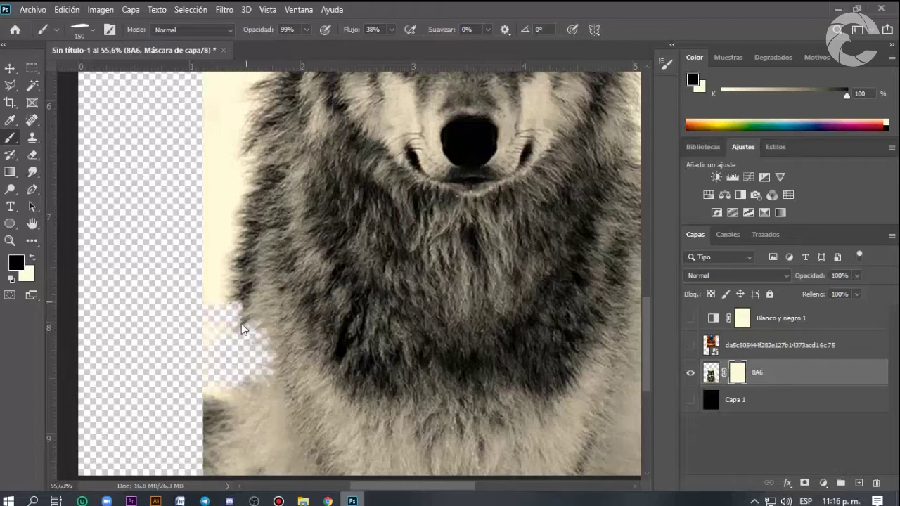
right_click(237, 315)
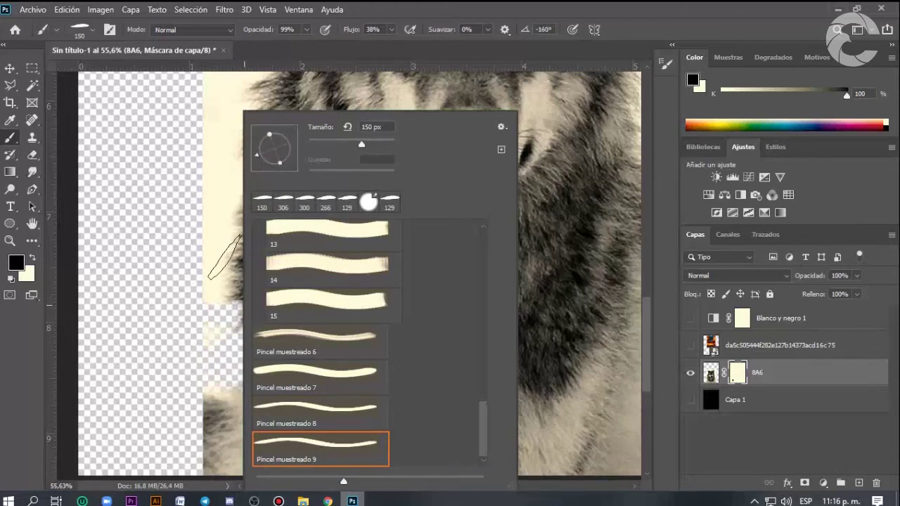
key("Return")
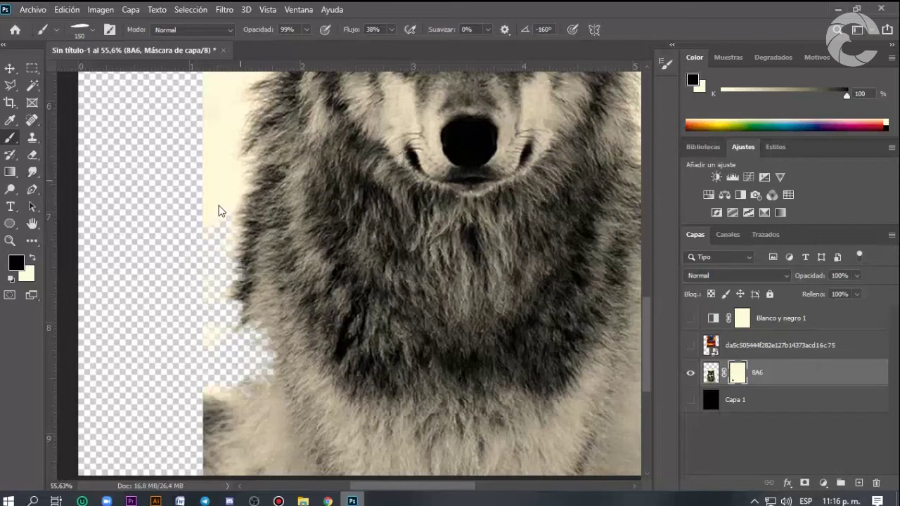
- Pan to the wolf's head, sample a dark grey, then reset the painting colour to black
left_click_drag(219, 200, 235, 275)
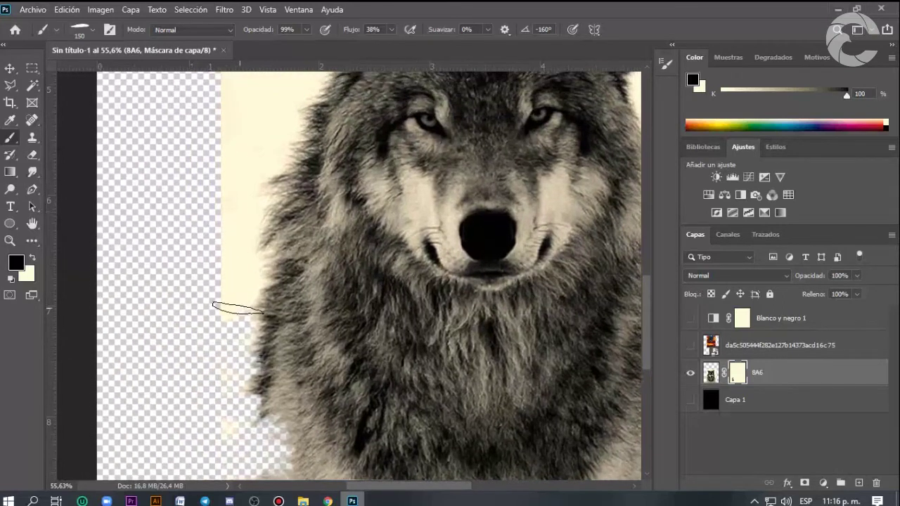
left_click(348, 207, "alt")
scroll(349, 207, "down", 2)
scroll(349, 207, "down", 1)
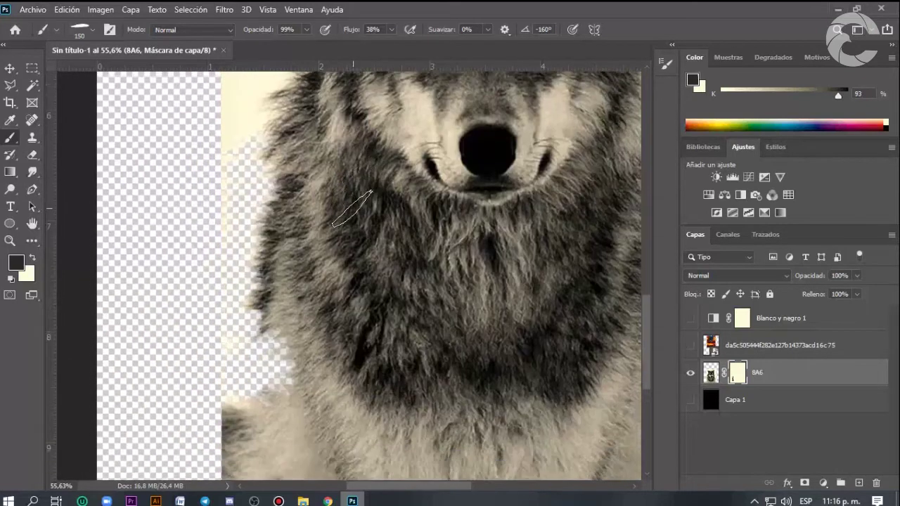
scroll(351, 209, "down", 1, "alt")
scroll(352, 209, "up", 3)
scroll(201, 372, "up", 3, "alt")
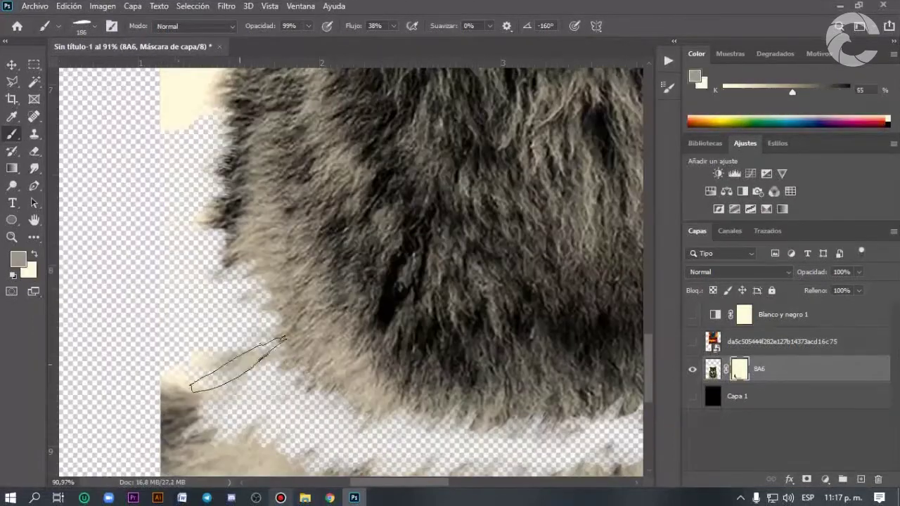
key("d")
scroll(231, 351, "up", 2)
scroll(264, 157, "up", 1)
scroll(291, 201, "up", 3)
scroll(321, 261, "up", 2)
scroll(332, 170, "up", 3)
scroll(342, 267, "up", 1)
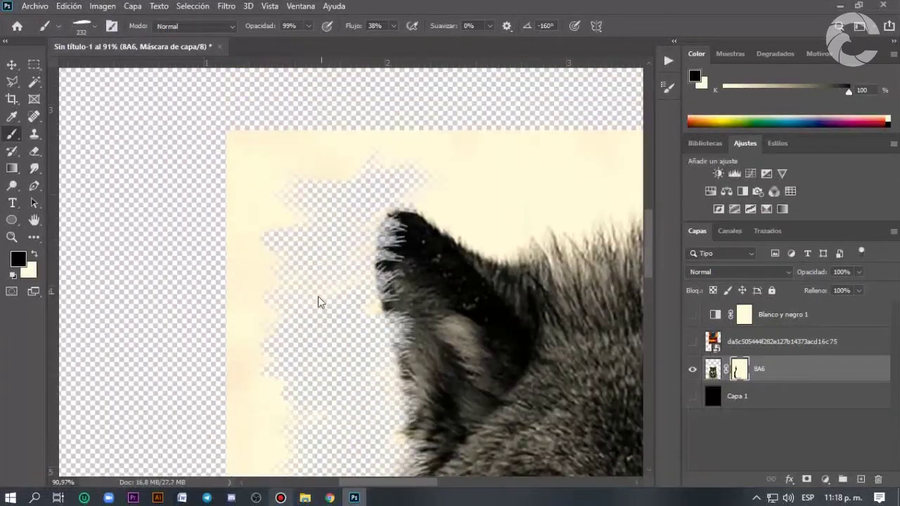
scroll(317, 281, "down", 5)
- Toggle between Eraser and Brush while swapping colours, ending on the black brush
key("e")
key("x")
scroll(161, 352, "down", 2, "alt")
scroll(183, 211, "up", 5)
scroll(358, 141, "up", 2, "alt")
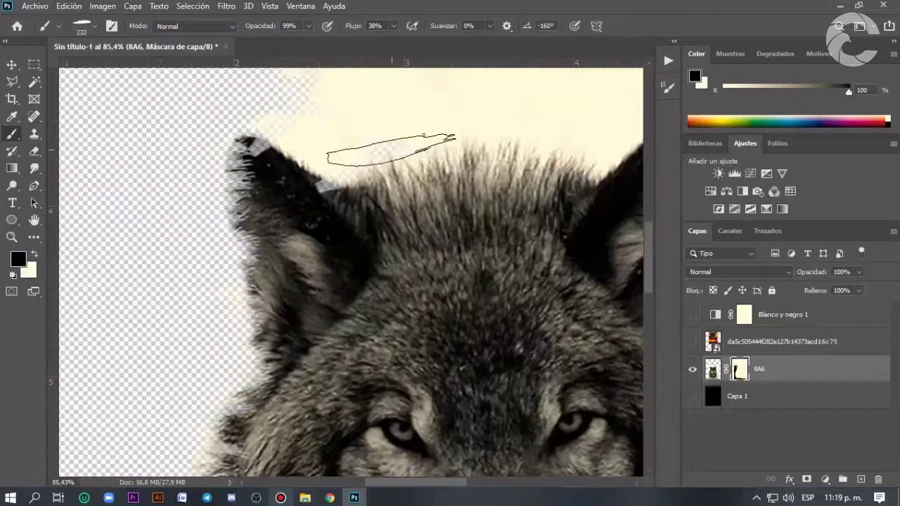
scroll(412, 212, "up", 2)
key("b")
key("x")
scroll(411, 212, "right", 2)
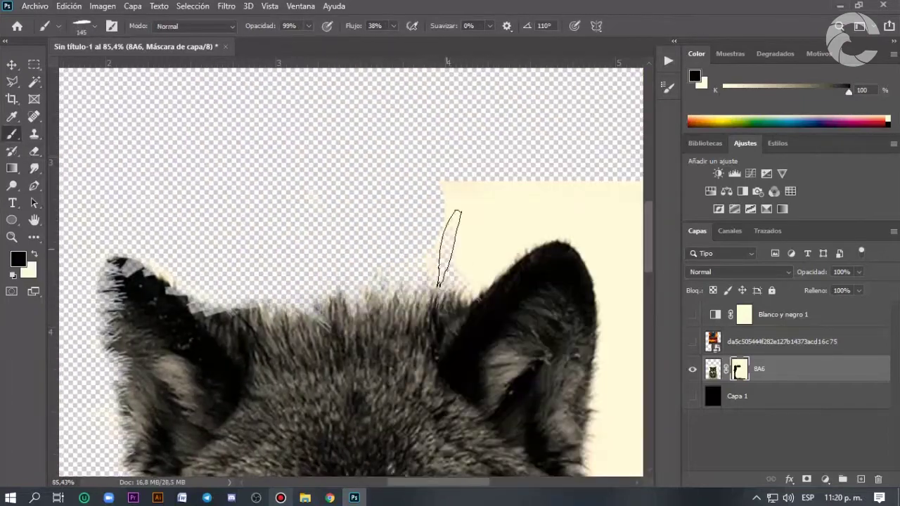
key("x")
right_click(478, 113)
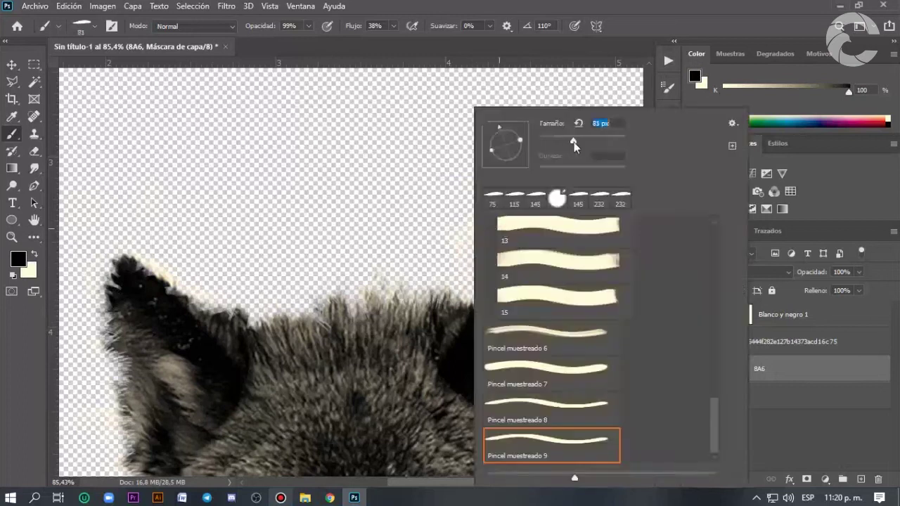
key("Escape")
scroll(471, 211, "right", 2)
key("e")
scroll(470, 211, "down", 3)
key("b")
- Mask the background beside the right ear and along the neck with a smaller brush tip
left_click_drag(395, 180, 412, 194)
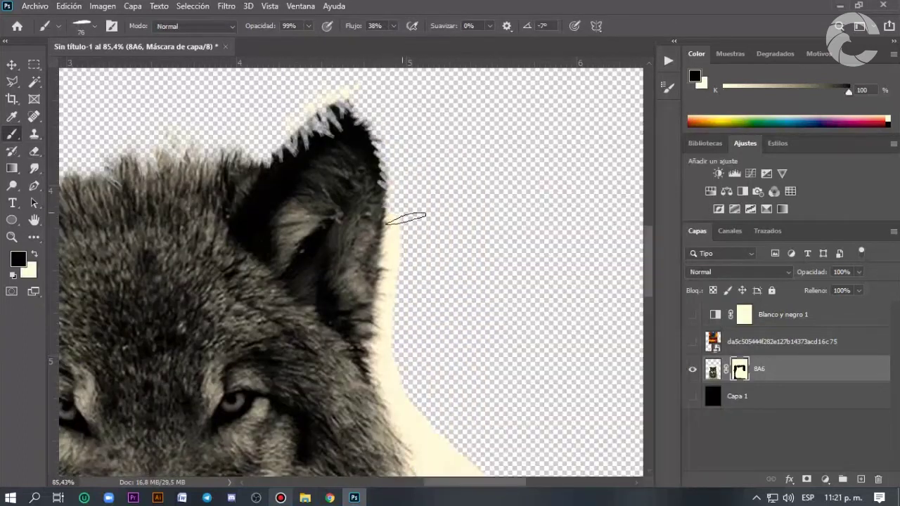
scroll(412, 195, "down", 3)
right_click(351, 305)
left_click(458, 446)
scroll(309, 380, "down", 3)
scroll(204, 408, "down", 5)
left_click_drag(232, 393, 161, 401)
scroll(342, 260, "left", 3)
key("x")
scroll(372, 298, "right", 2)
scroll(358, 342, "up", 3)
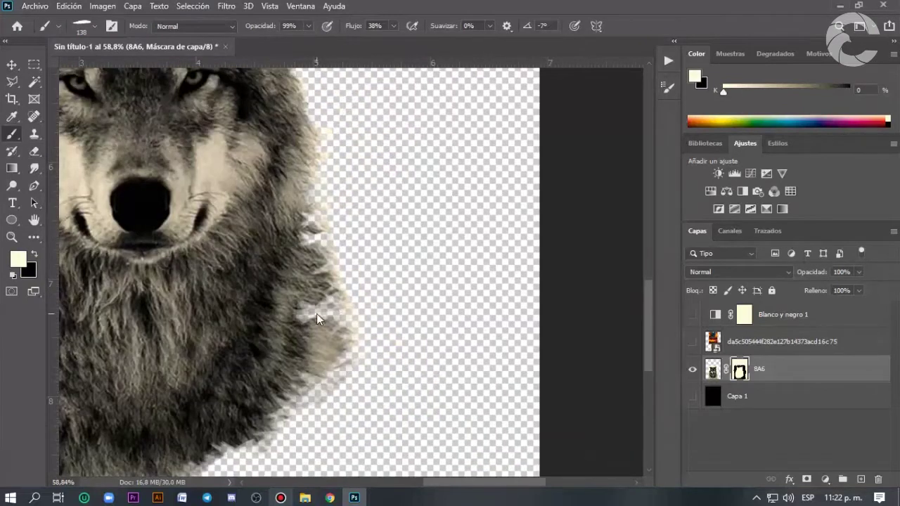
scroll(298, 242, "down", 3)
key("x")
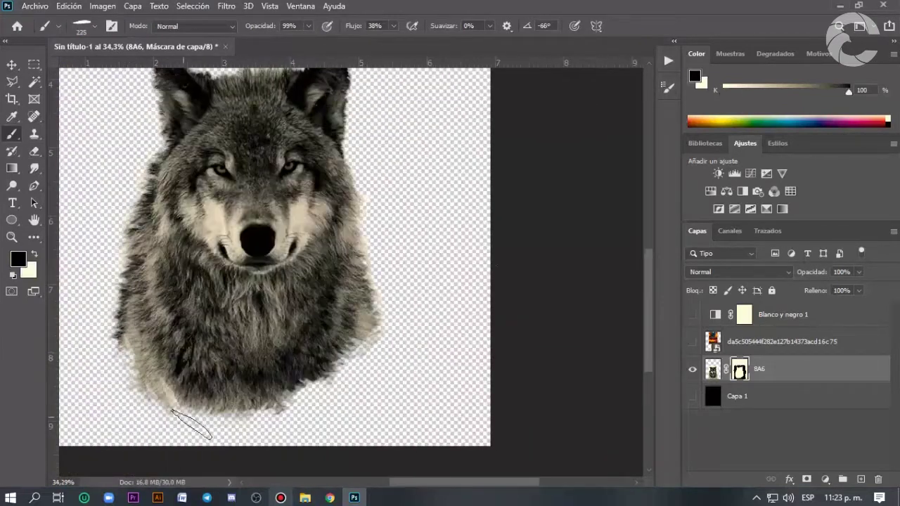
key("F5")
key("F5")
scroll(421, 312, "up", 5)
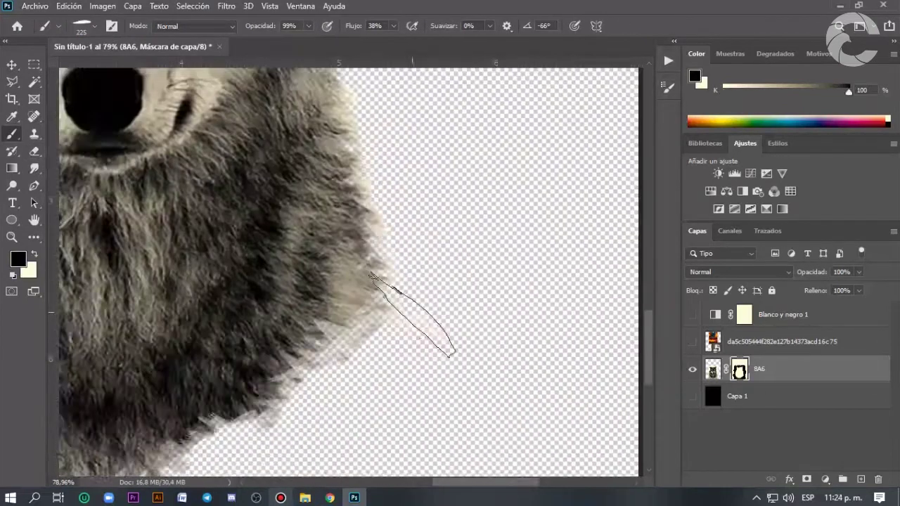
scroll(328, 213, "up", 3)
scroll(322, 218, "down", 5)
scroll(298, 281, "up", 5)
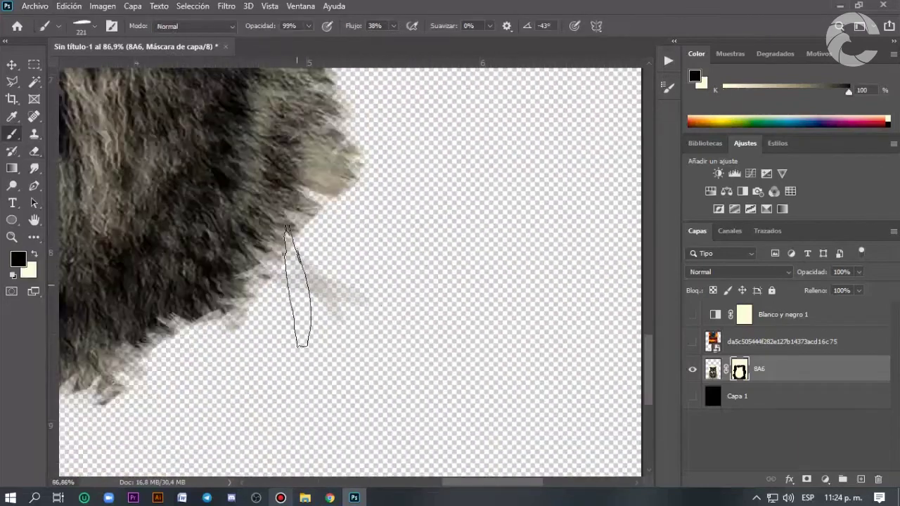
scroll(285, 362, "down", 3)
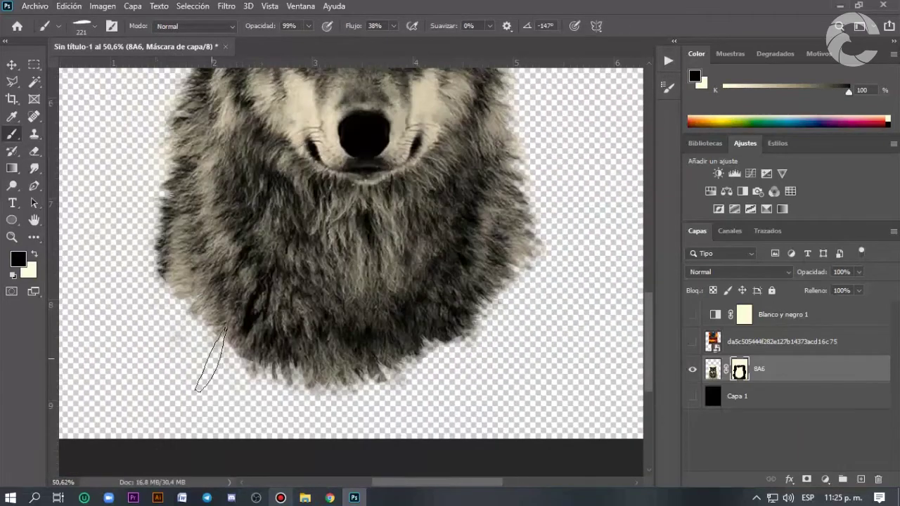
key("b")
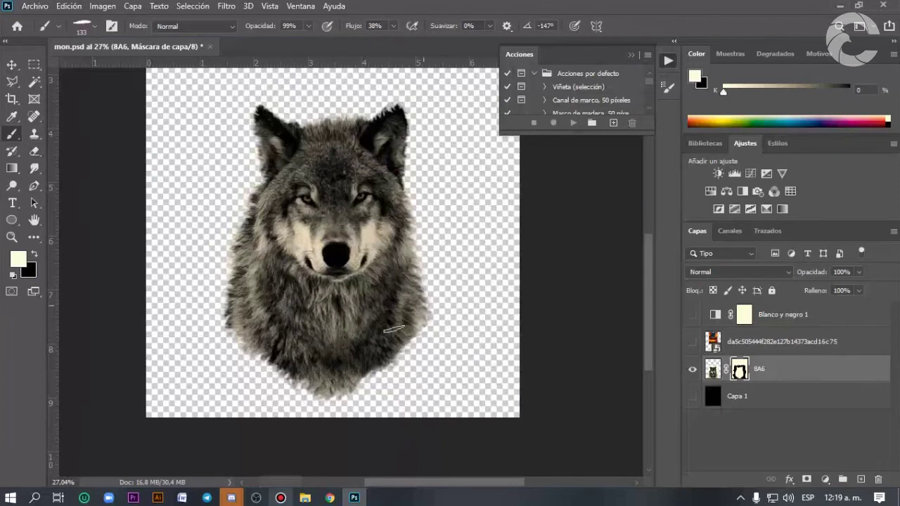
- Show the black backdrop Capa 1, close the Actions panel and undo the stray chest stroke
left_click(693, 397)
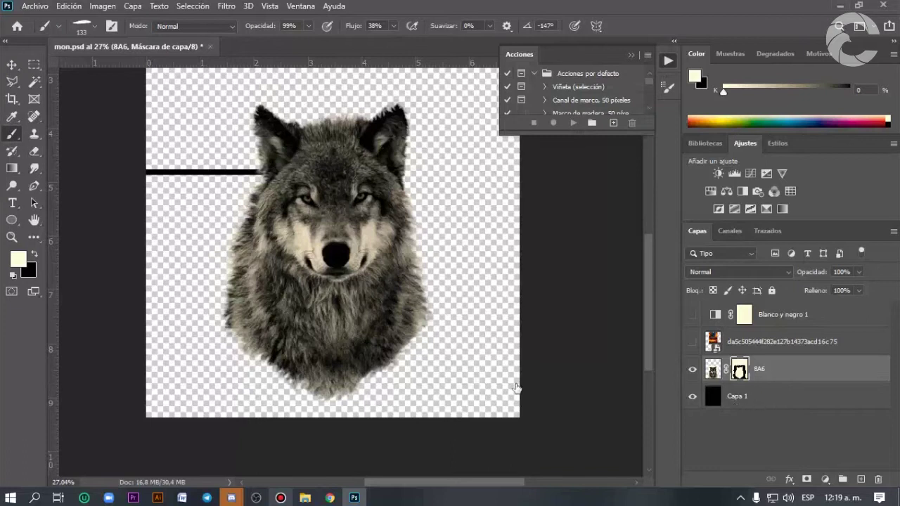
left_click(630, 55)
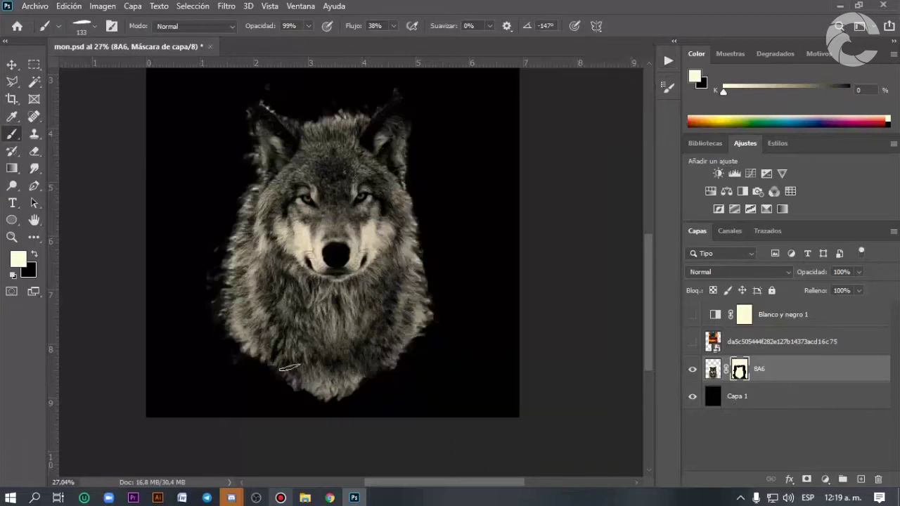
scroll(312, 402, "up", 2)
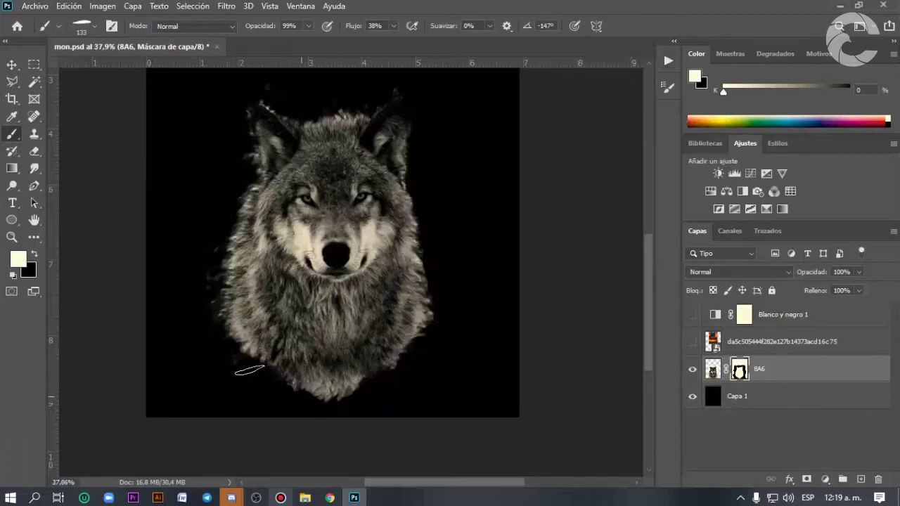
scroll(249, 371, "up", 2)
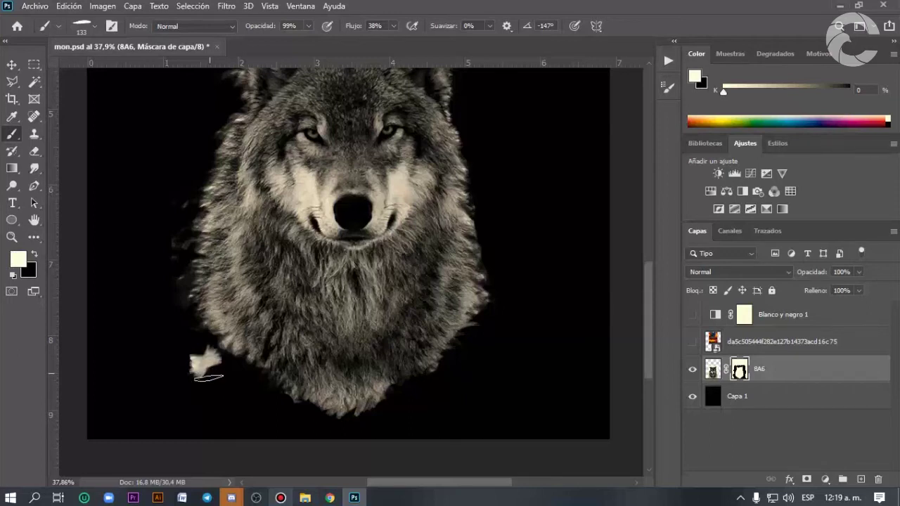
key("ctrl+z")
key("x")
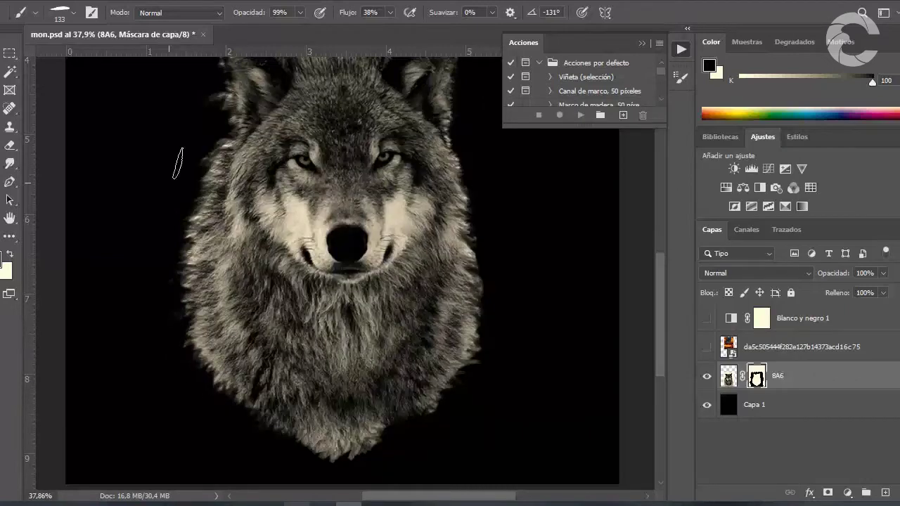
- Refine the ear edges by swapping between Eraser and Brush, then pan across the wolf
scroll(176, 331, "up", 3)
key("x")
key("e")
scroll(233, 227, "up", 3)
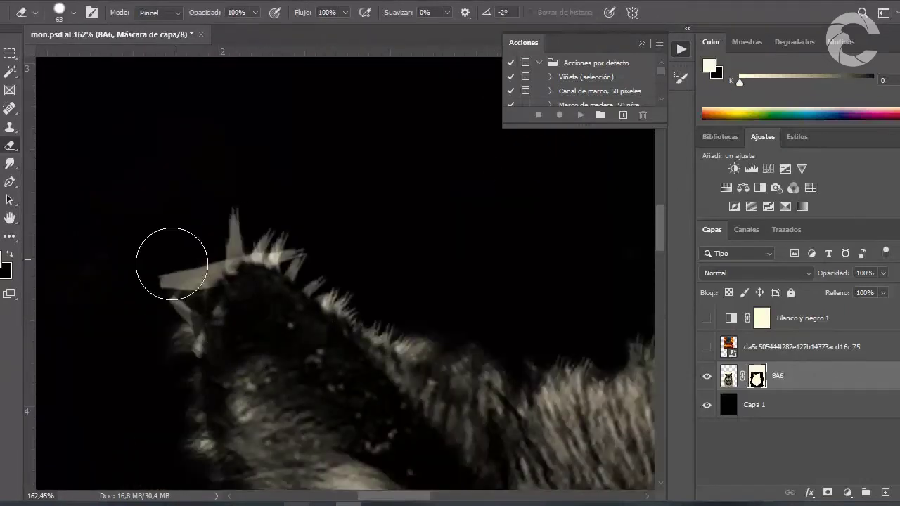
scroll(334, 266, "down", 2)
key("b")
scroll(422, 337, "down", 3)
scroll(401, 356, "up", 3)
left_click_drag(394, 429, 390, 316)
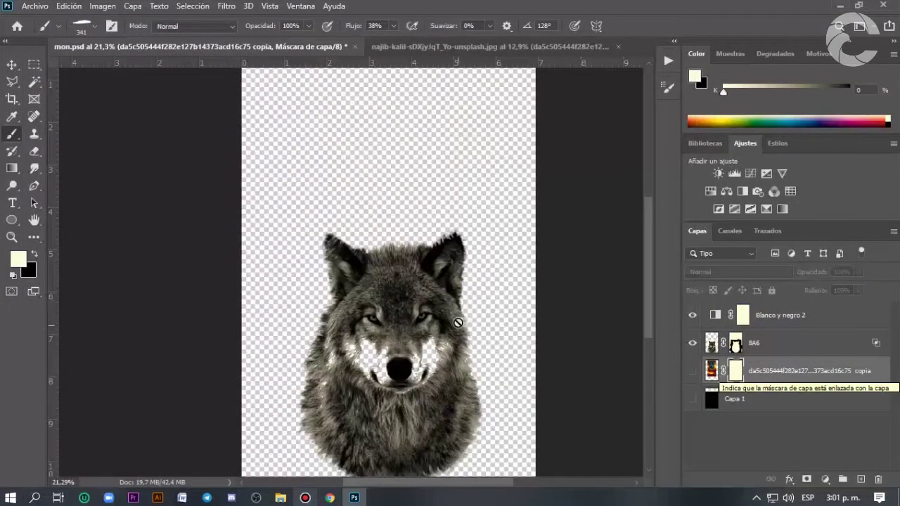
- Make the moon and night-sky copy layer visible again behind the wolf
scroll(450, 291, "down", 2)
scroll(491, 292, "up", 2)
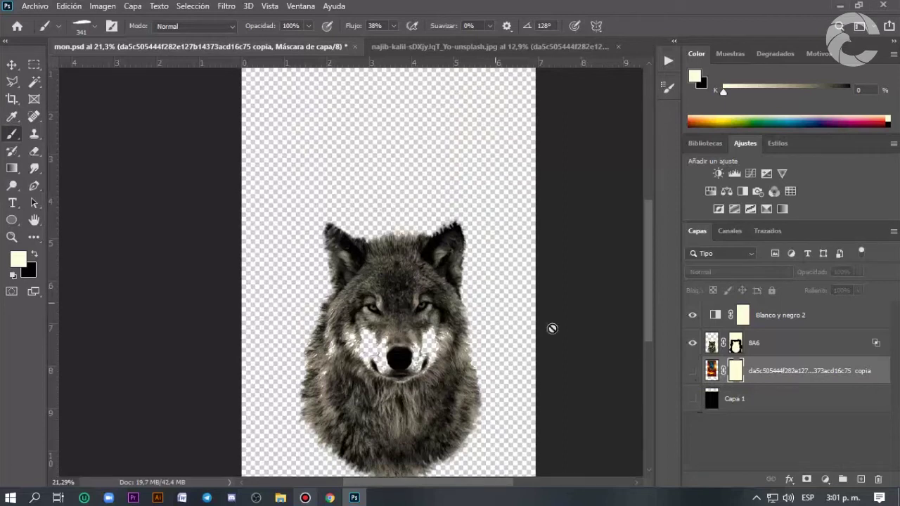
left_click(689, 374)
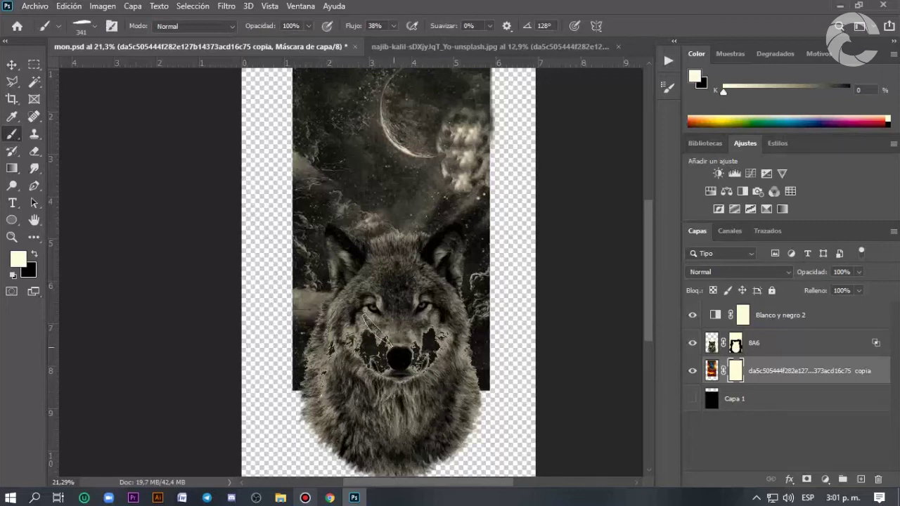
scroll(309, 337, "down", 2)
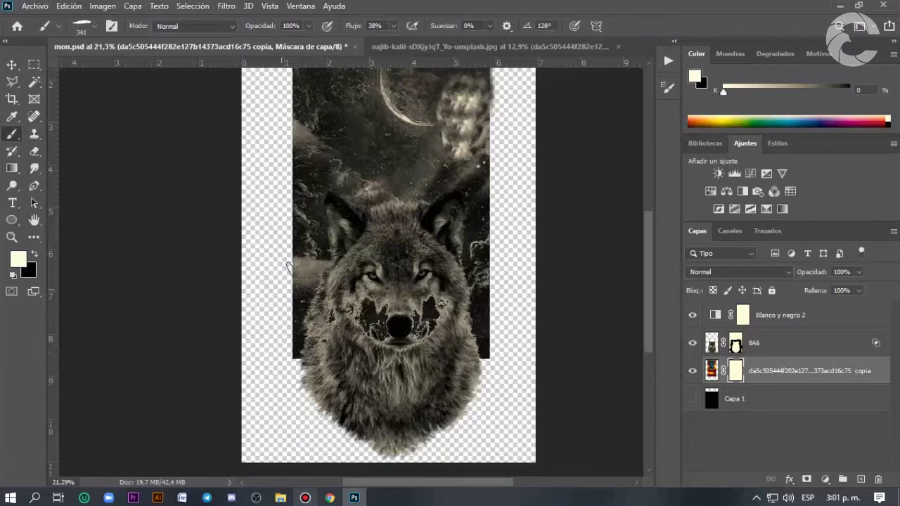
scroll(390, 211, "up", 3)
scroll(445, 175, "up", 3)
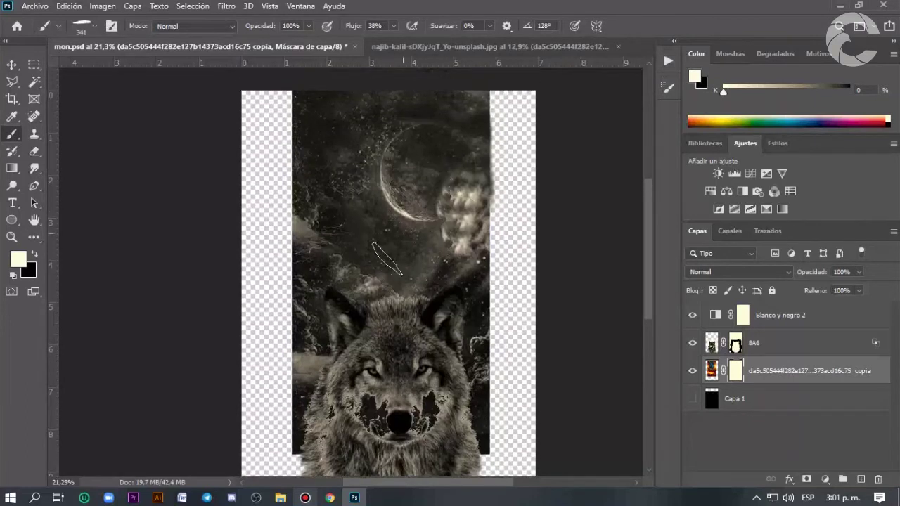
scroll(386, 258, "down", 2)
scroll(317, 385, "down", 2)
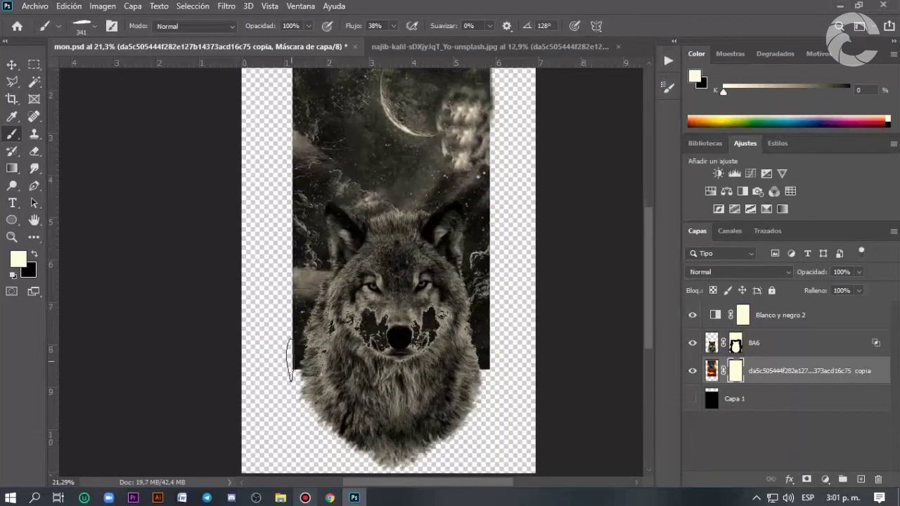
- Sample a grey and paint faint mask strokes over the wolf's eye and nose, then reset colours
key("x")
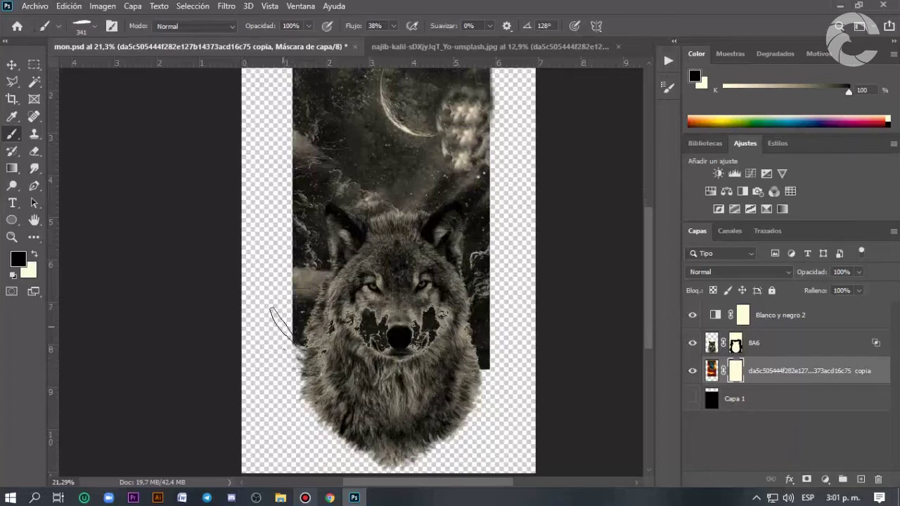
left_click(284, 326, "alt")
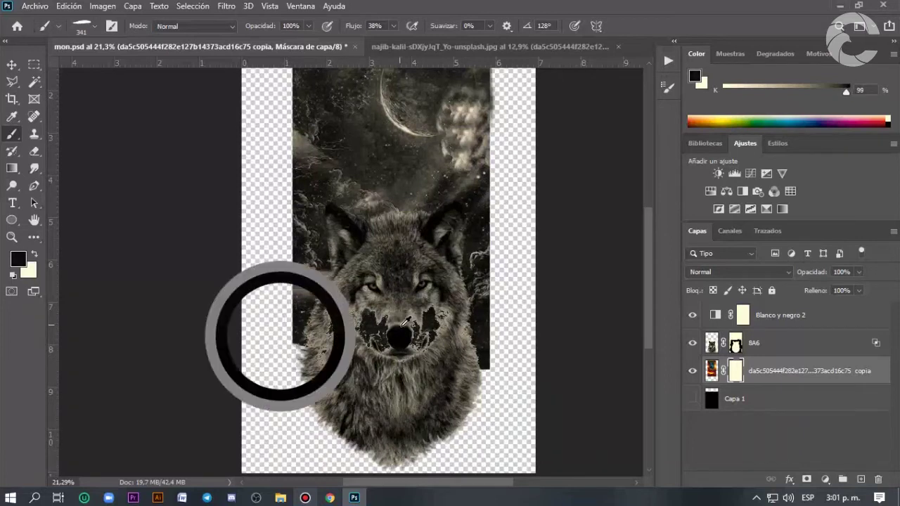
left_click_drag(398, 325, 429, 339)
scroll(422, 338, "up", 1)
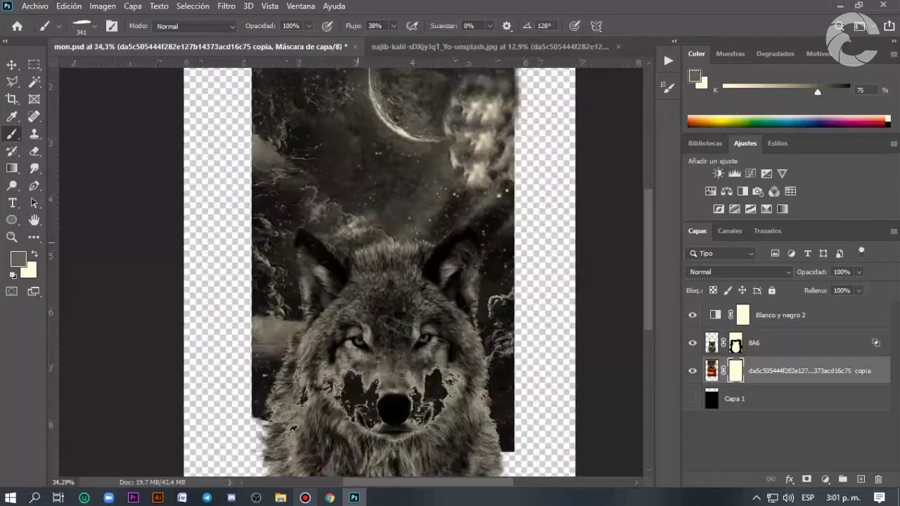
scroll(422, 421, "up", 5)
left_click_drag(369, 345, 437, 373)
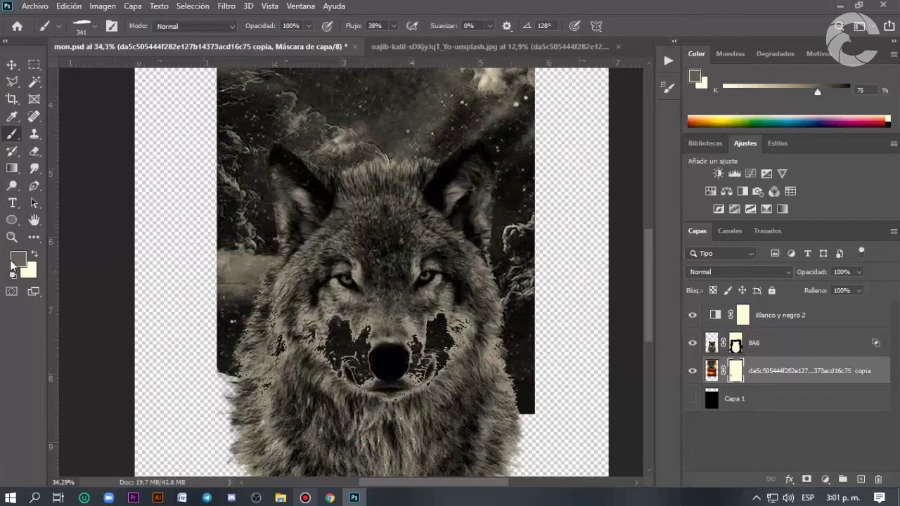
left_click(13, 275)
left_click(35, 151)
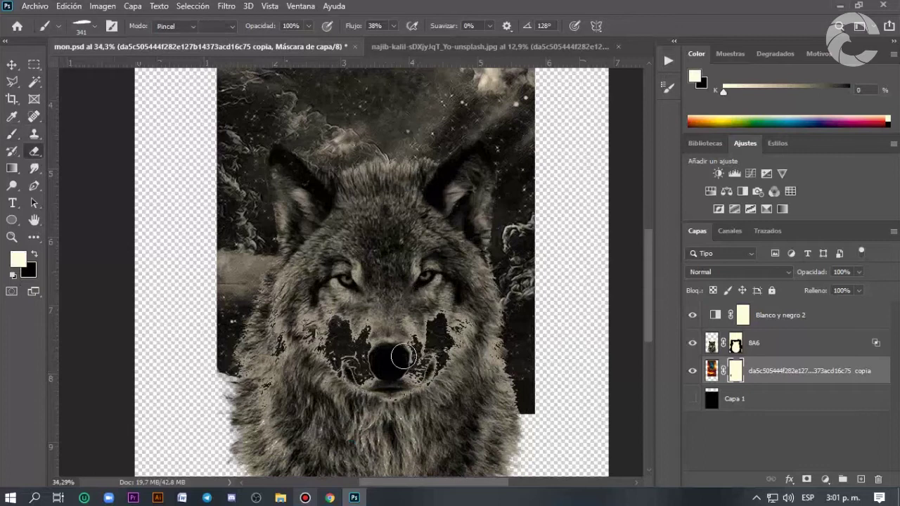
- Erase the dark patches on both of the wolf's cheeks beside the nose
mouse_move(355, 347)
left_mouse_down()
mouse_move(370, 323)
mouse_move(331, 341)
mouse_move(297, 338)
mouse_move(290, 360)
left_mouse_up()
key("x")
key("x")
left_click_drag(433, 355, 417, 323)
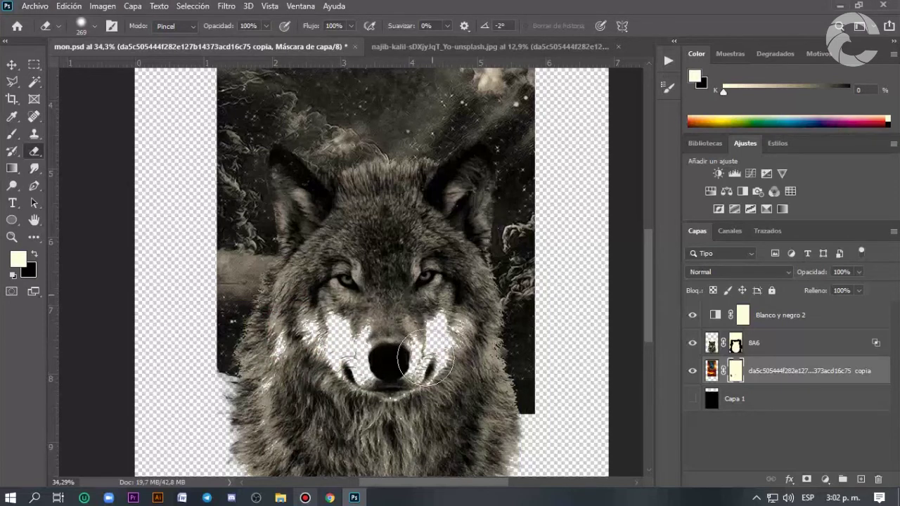
left_click_drag(429, 323, 305, 350)
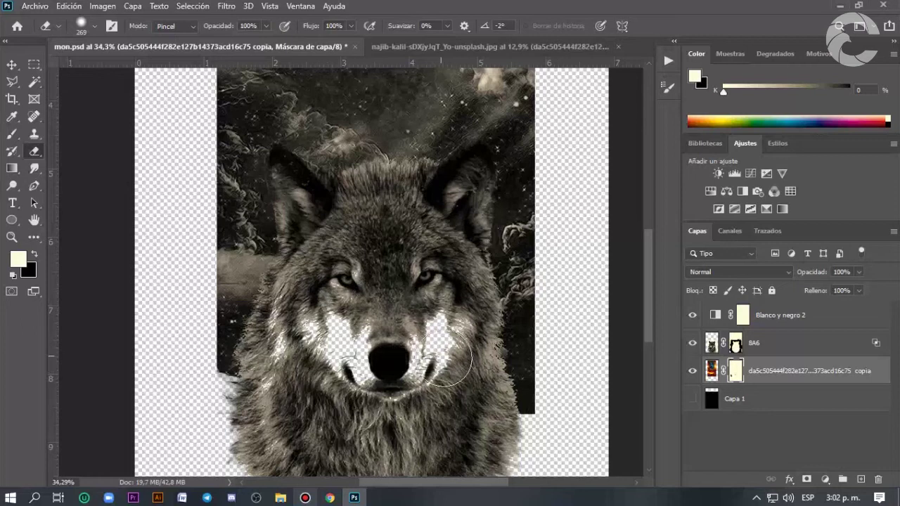
- Paint black with the fur brush on the layer mask to break the left edge into spikes
key("b")
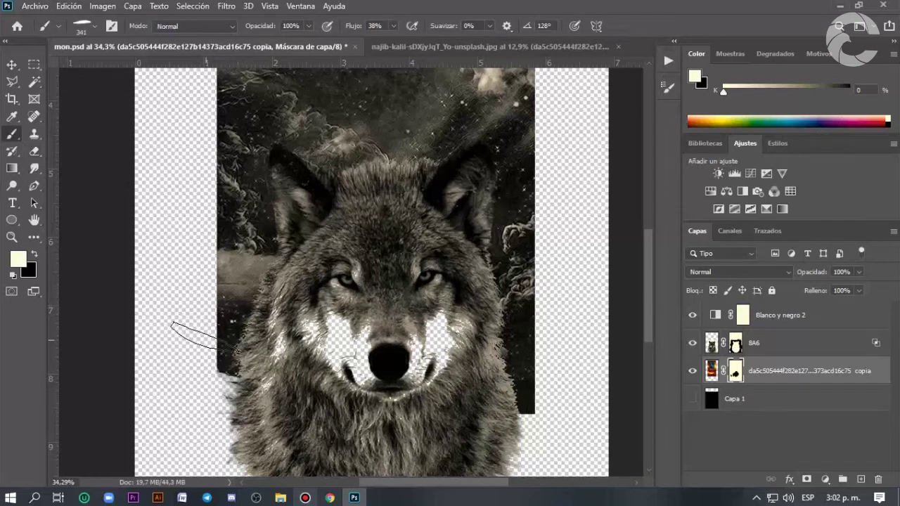
key("x")
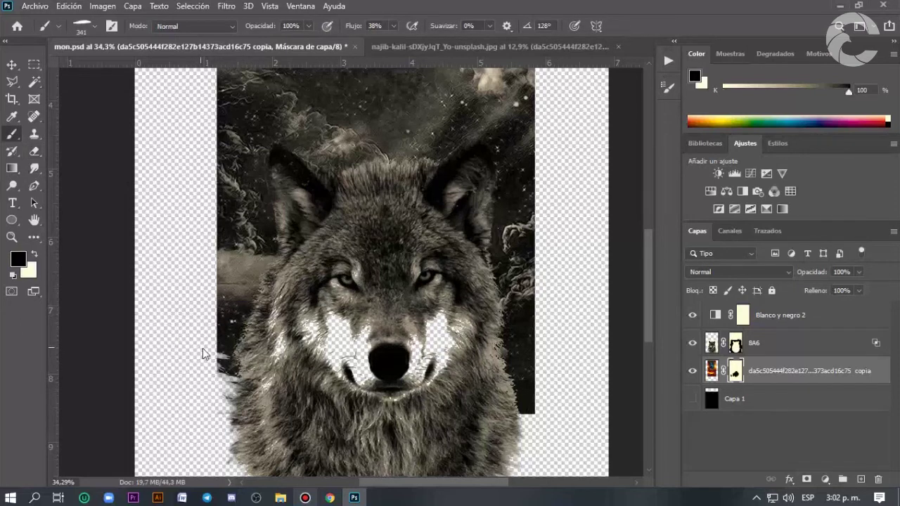
scroll(204, 348, "up", 3)
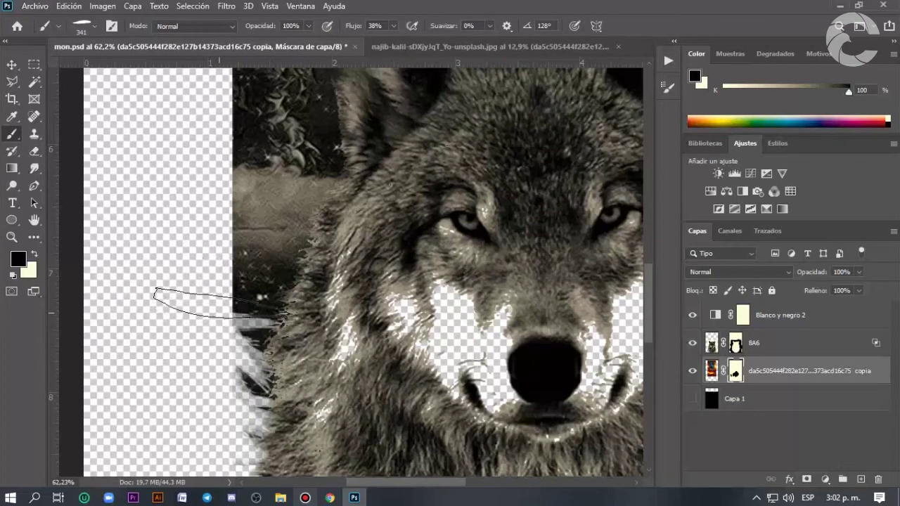
left_click_drag(222, 292, 195, 269)
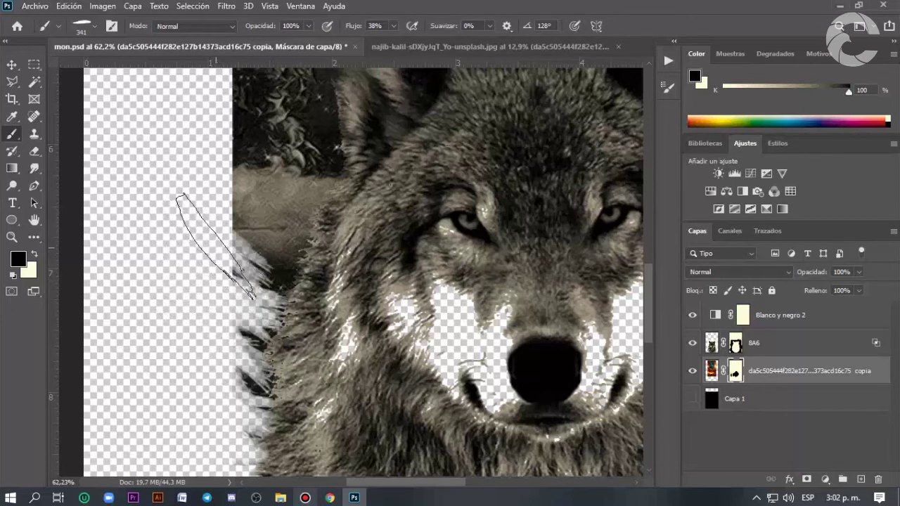
mouse_move(277, 243)
left_mouse_down()
mouse_move(226, 217)
mouse_move(263, 314)
left_mouse_up()
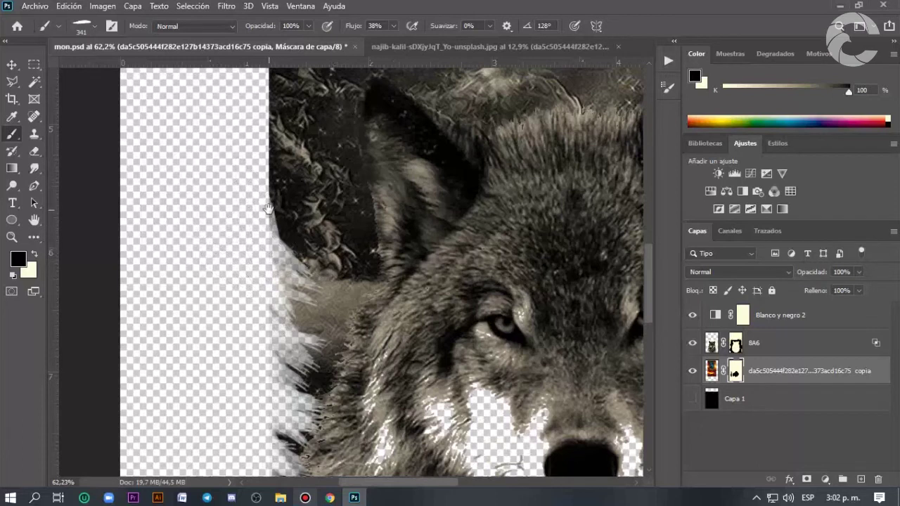
left_click_drag(266, 214, 291, 309)
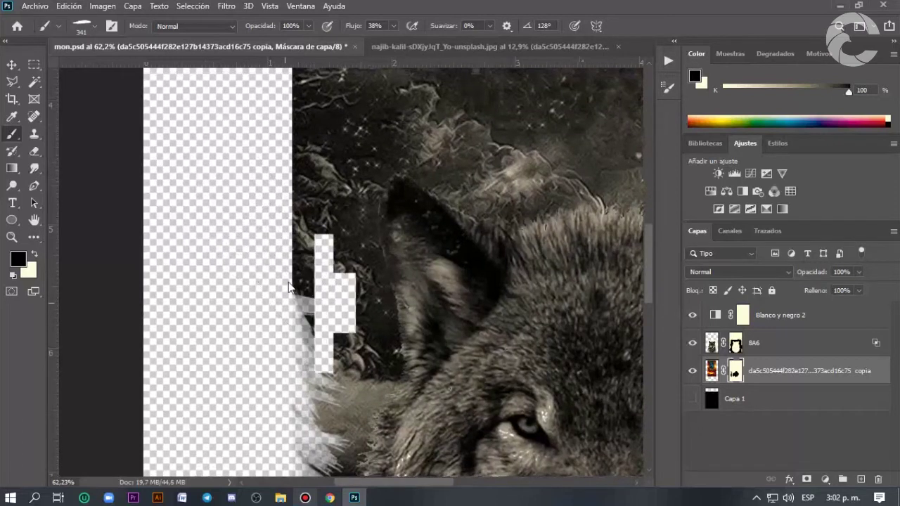
left_click_drag(288, 270, 295, 239)
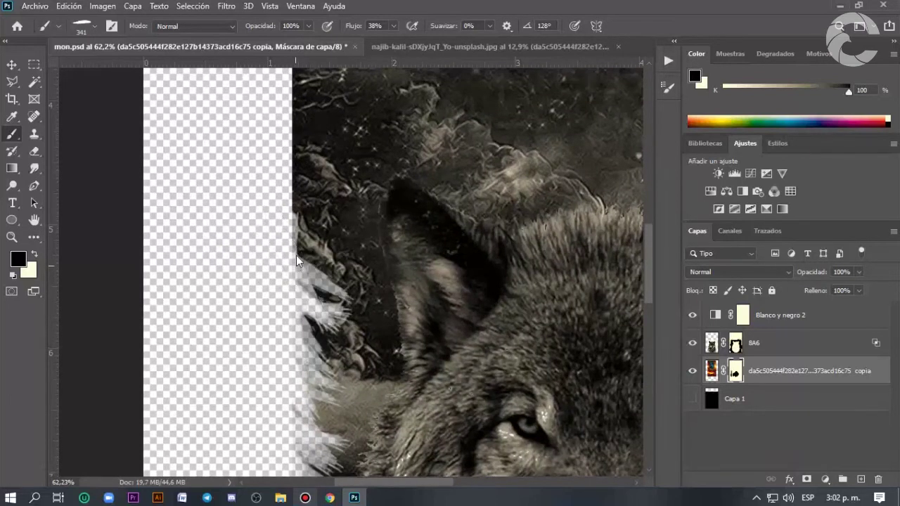
scroll(281, 237, "up", 3)
left_click_drag(281, 239, 282, 281)
scroll(281, 274, "up", 3)
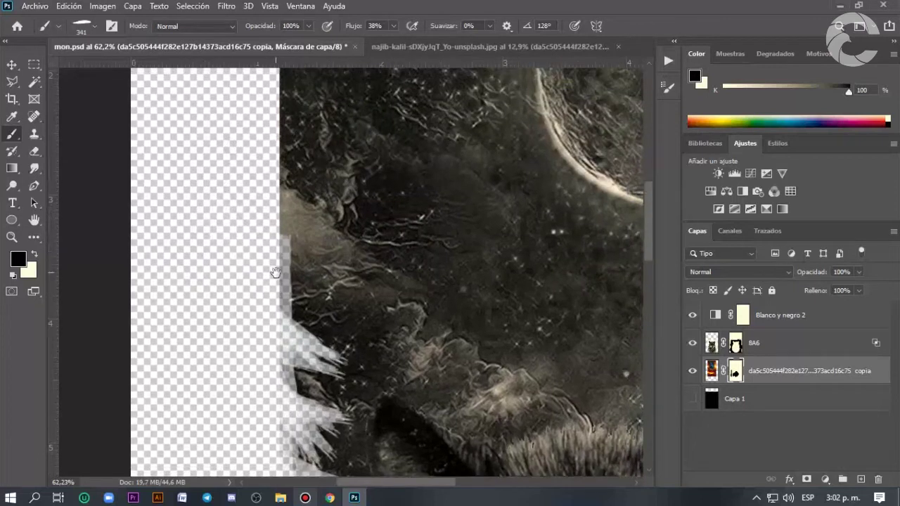
mouse_move(279, 279)
left_mouse_down()
mouse_move(295, 211)
mouse_move(267, 190)
mouse_move(257, 277)
left_mouse_up()
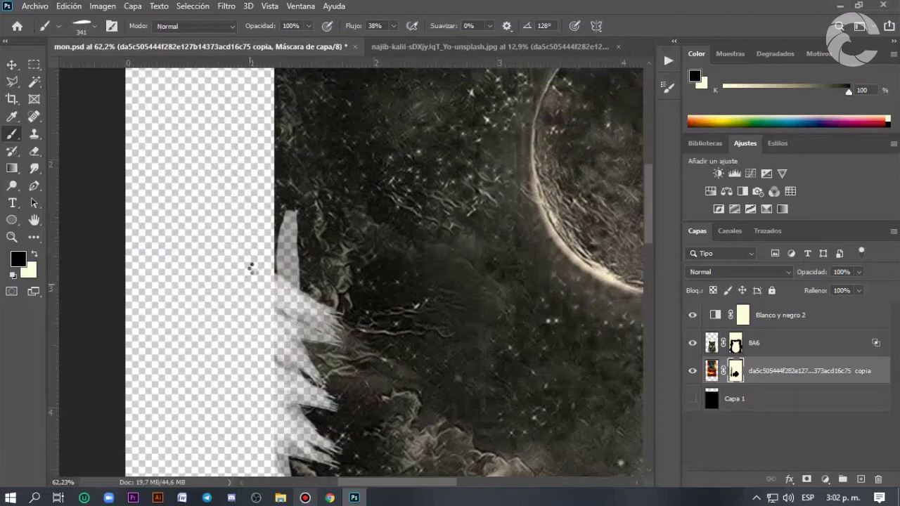
- Mask the top edge of the sky into fur-like streaks fading to transparency
left_click_drag(271, 251, 257, 457)
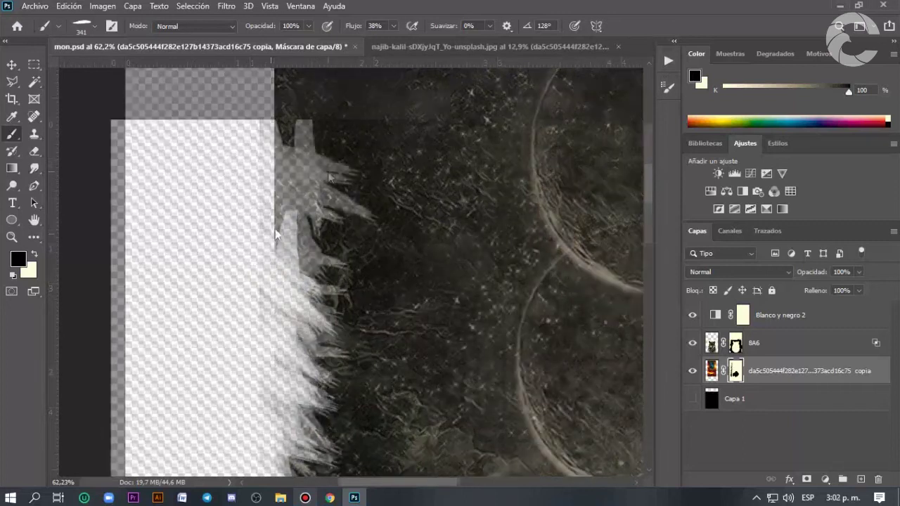
left_click_drag(349, 171, 428, 186)
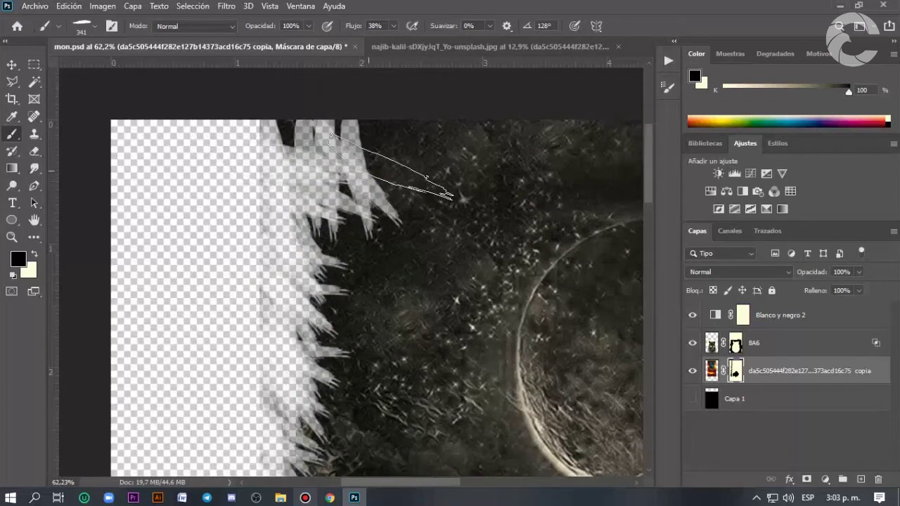
mouse_move(428, 186)
left_mouse_down()
mouse_move(308, 187)
mouse_move(314, 147)
left_mouse_up()
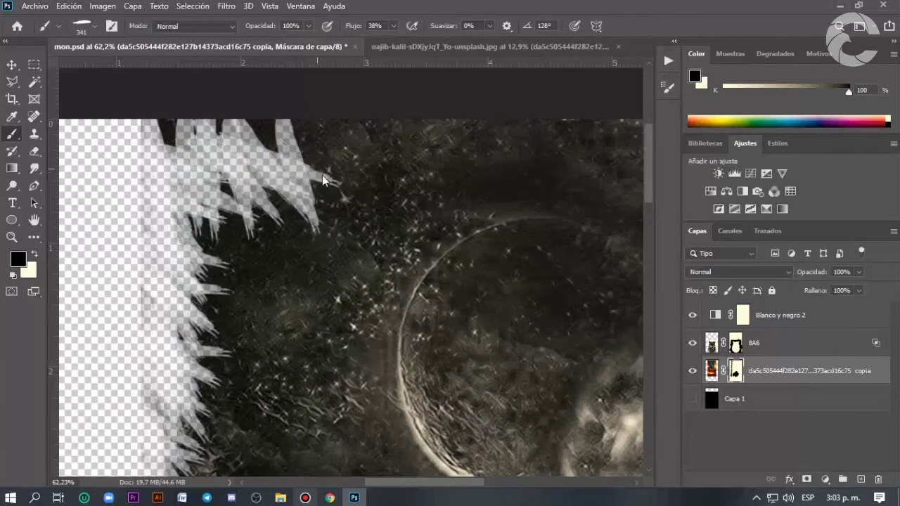
left_click_drag(349, 182, 378, 172)
mouse_move(377, 211)
left_mouse_down()
mouse_move(392, 175)
mouse_move(309, 134)
left_mouse_up()
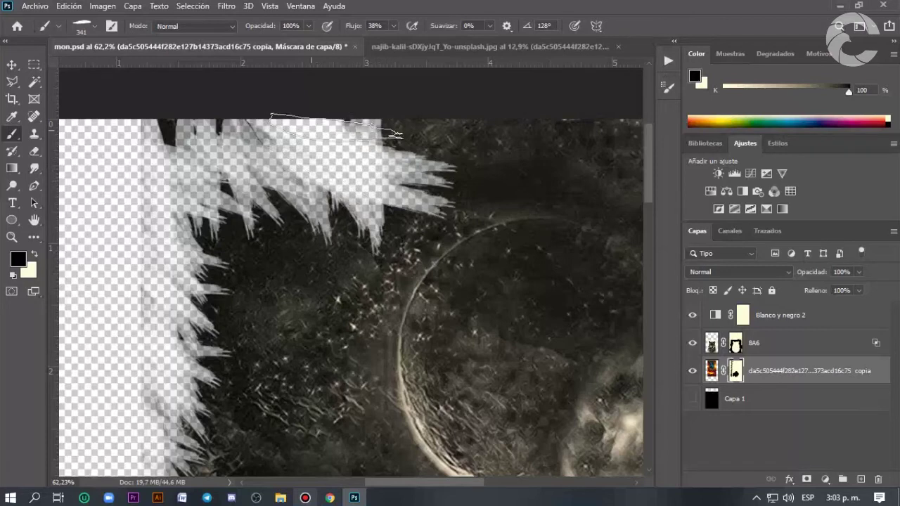
scroll(352, 281, "down", 10)
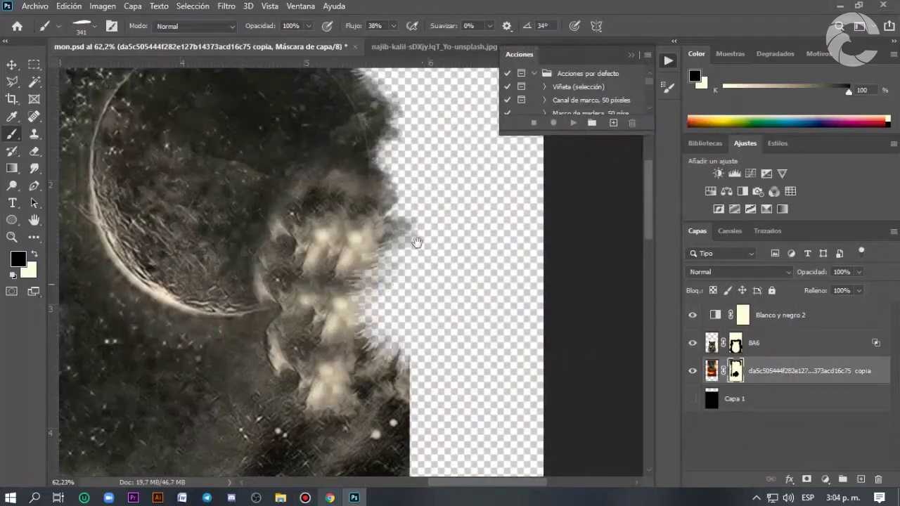
scroll(381, 261, "up", 8)
scroll(421, 211, "left", 5)
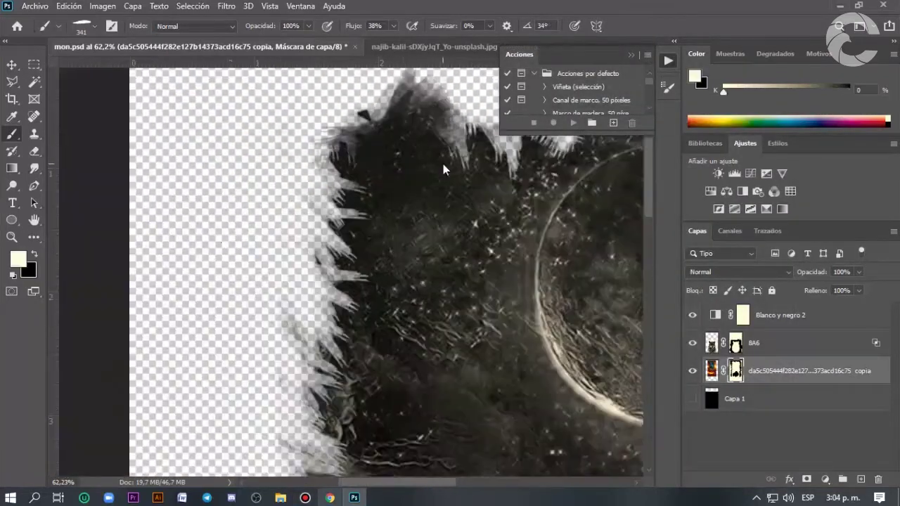
key("x")
scroll(317, 267, "down", 3)
- Add a Color Balance layer with midtones Magenta/Green -3 and Yellow/Blue +10, then select Shadows
scroll(392, 222, "up", 5)
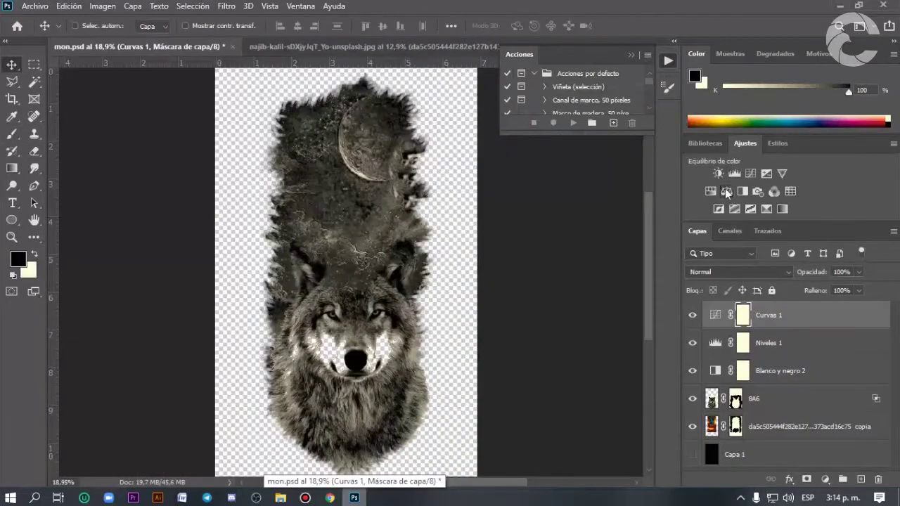
left_click(726, 191)
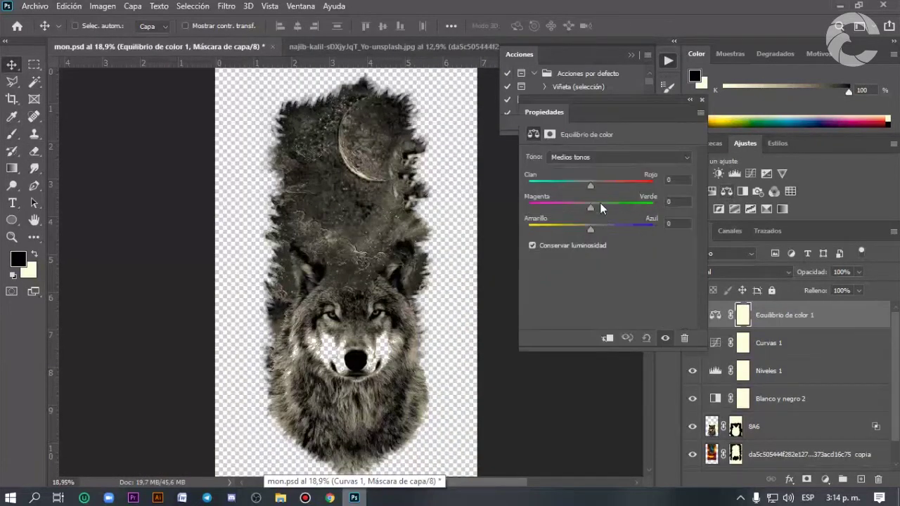
mouse_move(589, 185)
left_mouse_down()
mouse_move(576, 186)
mouse_move(591, 188)
left_mouse_up()
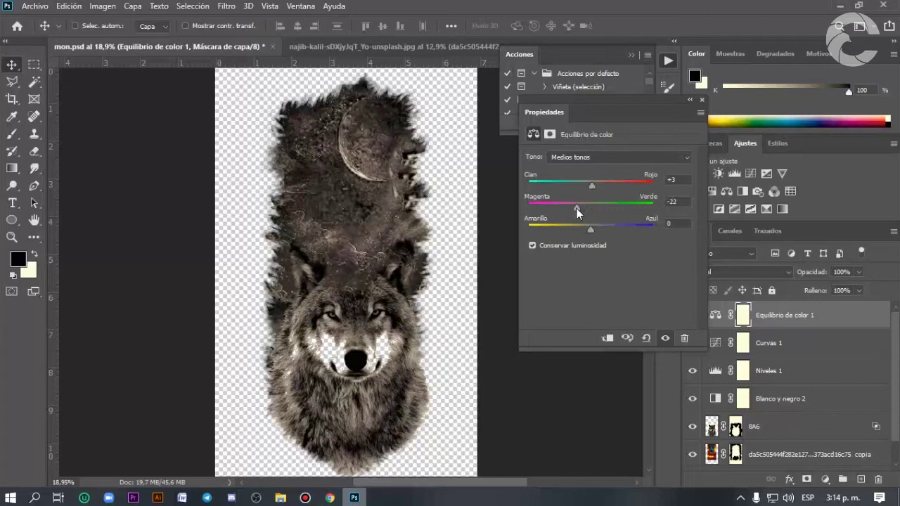
mouse_move(595, 208)
left_mouse_down()
mouse_move(579, 228)
mouse_move(596, 227)
left_mouse_up()
left_click(603, 158)
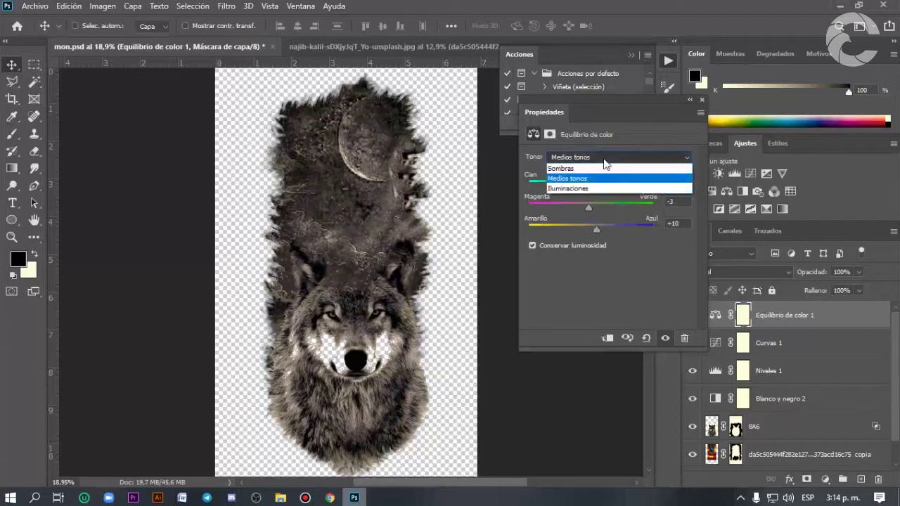
left_click(589, 171)
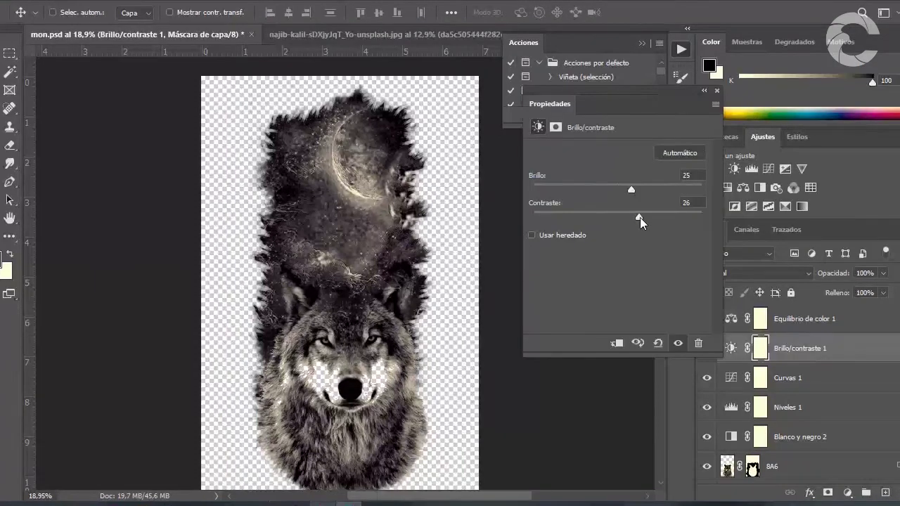
- Set the Brightness/Contrast layer to brightness 25 and contrast 8
left_click_drag(640, 217, 623, 217)
left_click(466, 245)
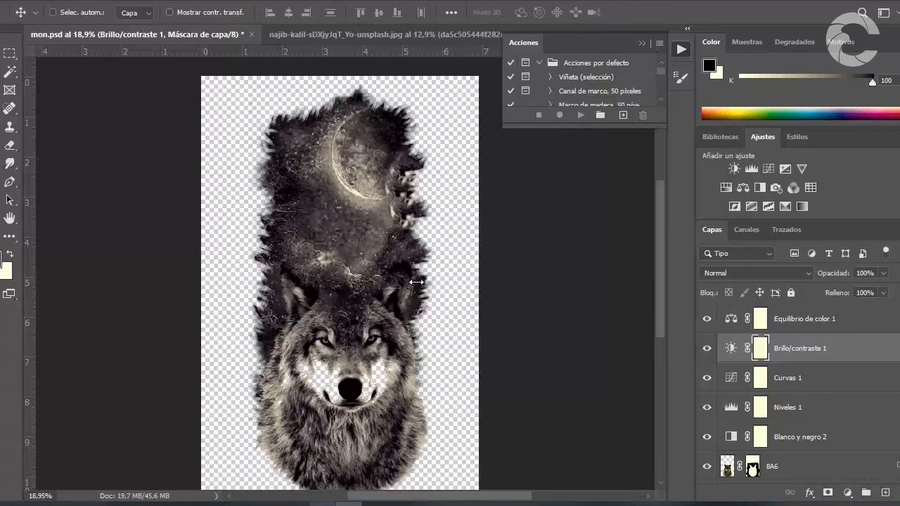
scroll(358, 339, "up", 2)
scroll(404, 281, "up", 3)
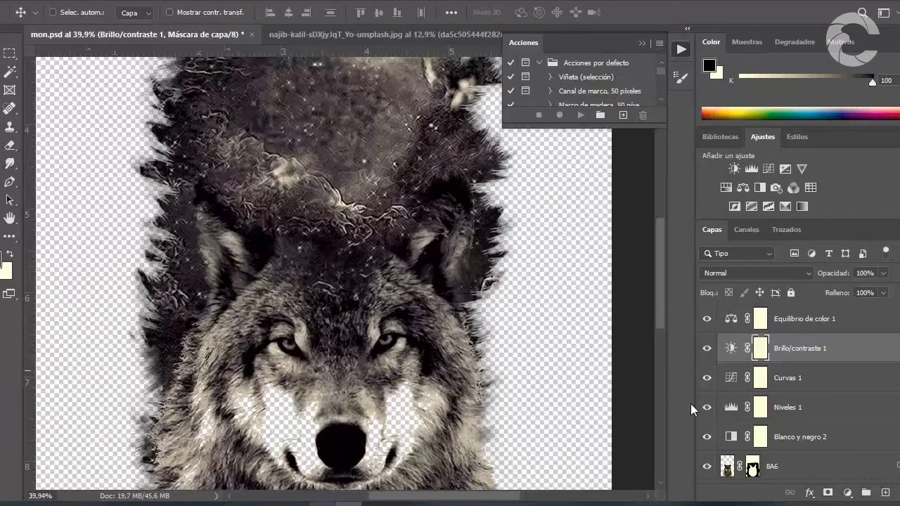
scroll(752, 456, "down", 1)
- Erase on the wolf layer's mask to retouch the area around the right ear
left_click(752, 440)
key("e")
mouse_move(442, 226)
left_mouse_down()
mouse_move(445, 206)
mouse_move(401, 237)
mouse_move(410, 236)
left_mouse_up()
- Fit the whole wolf composite in view with Ctrl+0, swap colours and select the Move tool
key("b")
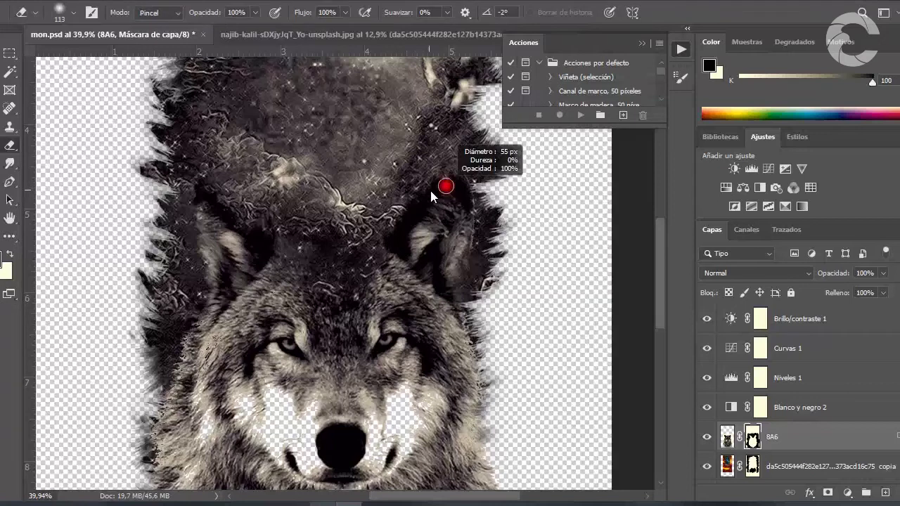
key("e")
key("x")
key("ctrl+0")
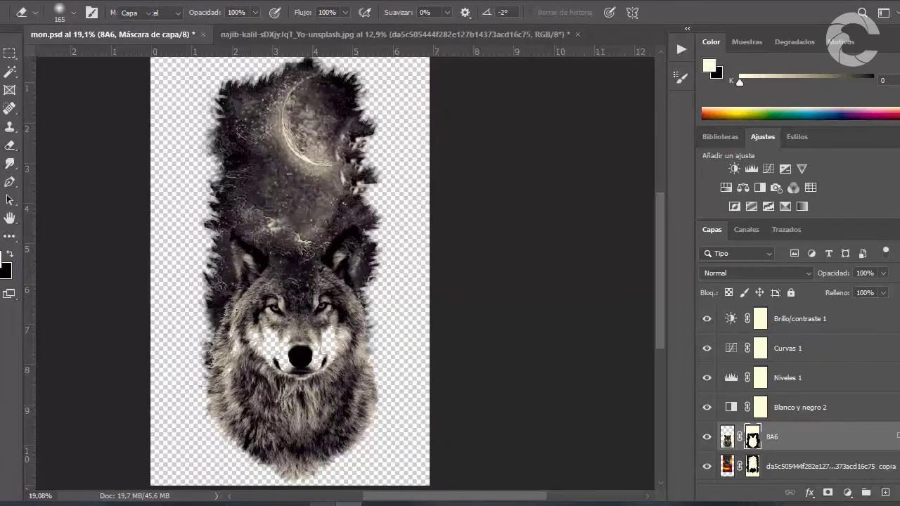
key("v")
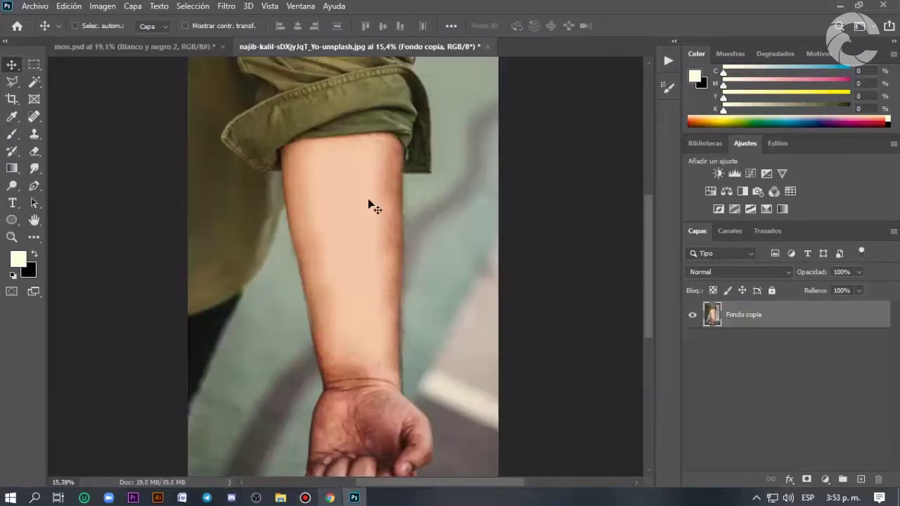
- Duplicate the forearm photo layer into a new document named desplazamiento
left_click(133, 6)
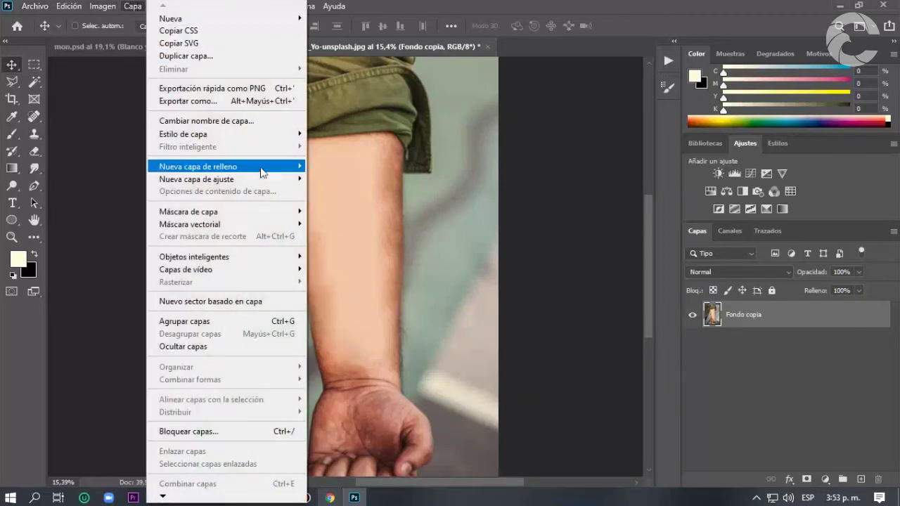
left_click(208, 57)
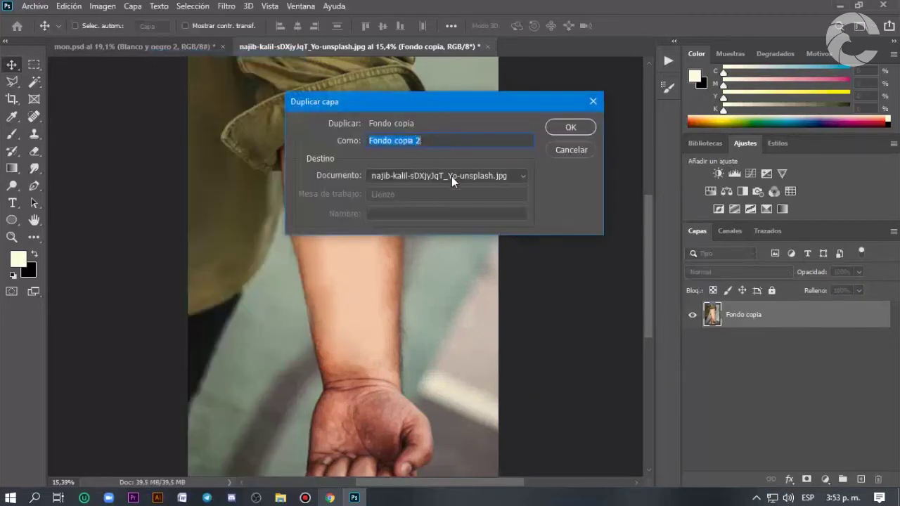
left_click(449, 176)
left_click(379, 213)
type("desplazamiento")
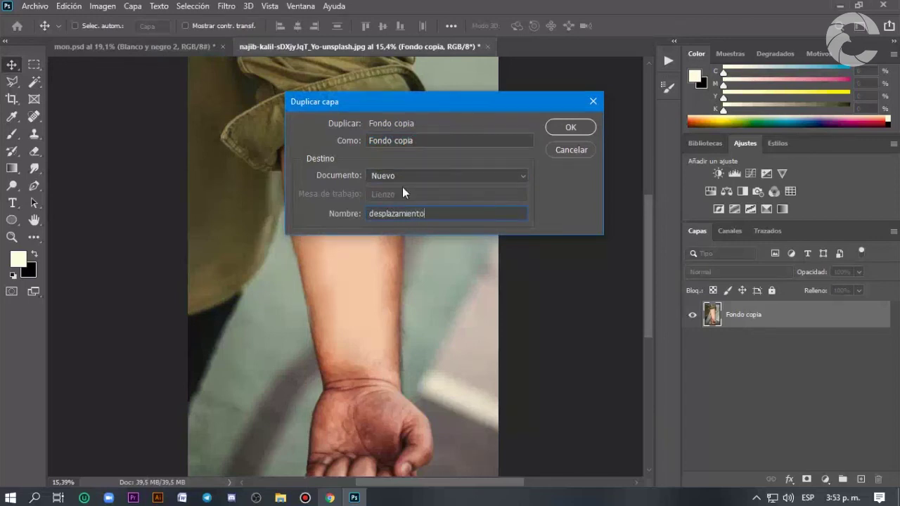
key("Return")
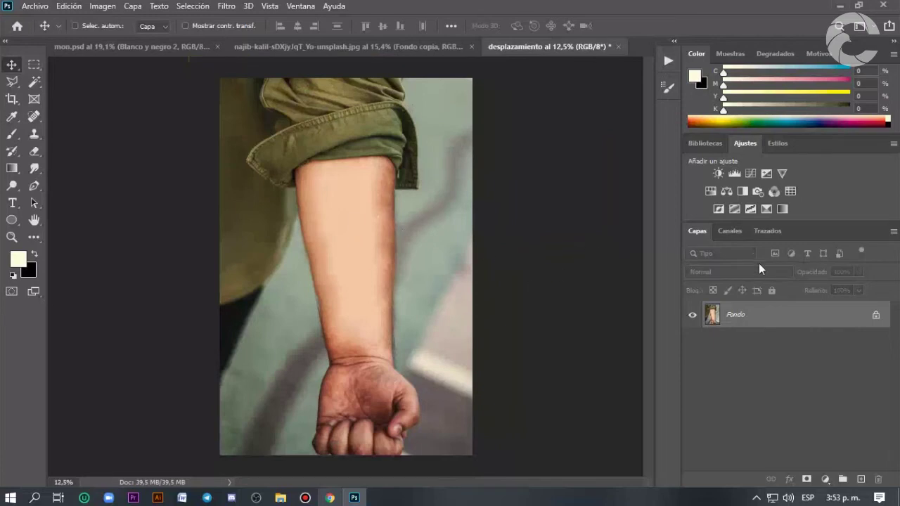
- Desaturate the copy and apply Levels with input black 36 and white 224
left_click(106, 7)
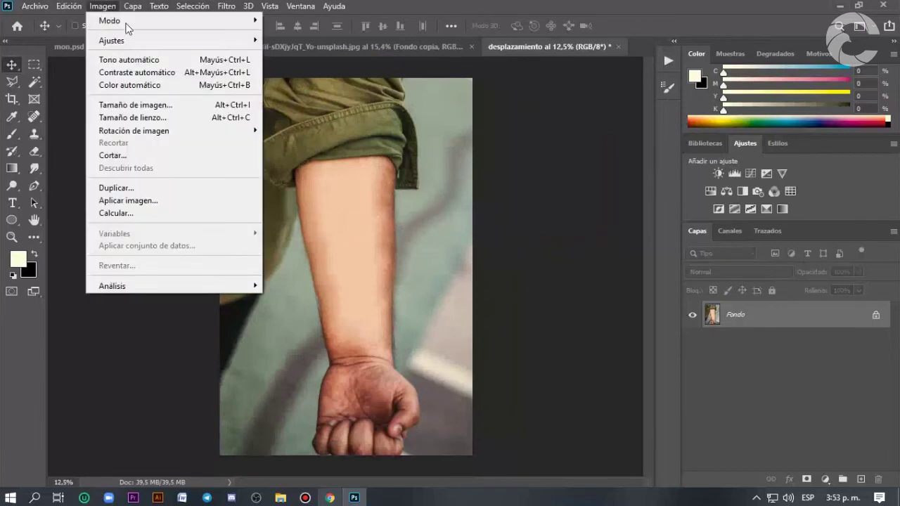
mouse_move(111, 40)
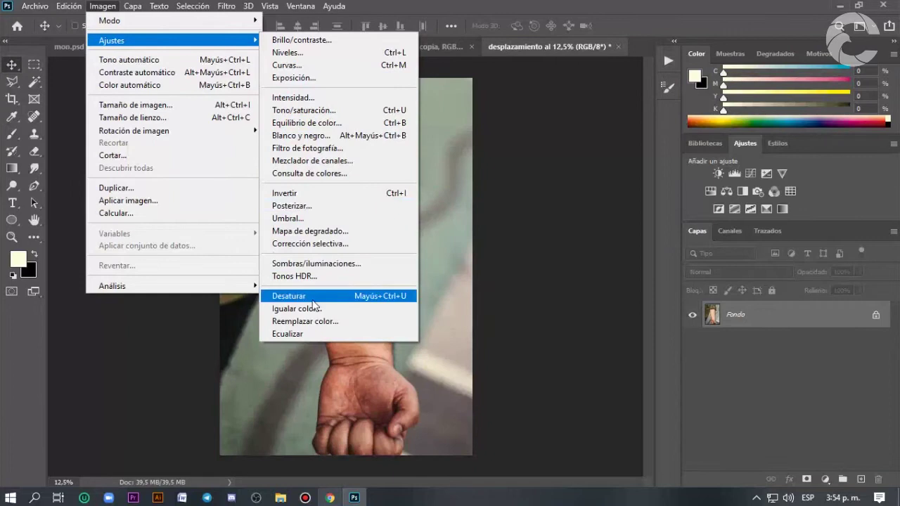
left_click(312, 296)
left_click(102, 6)
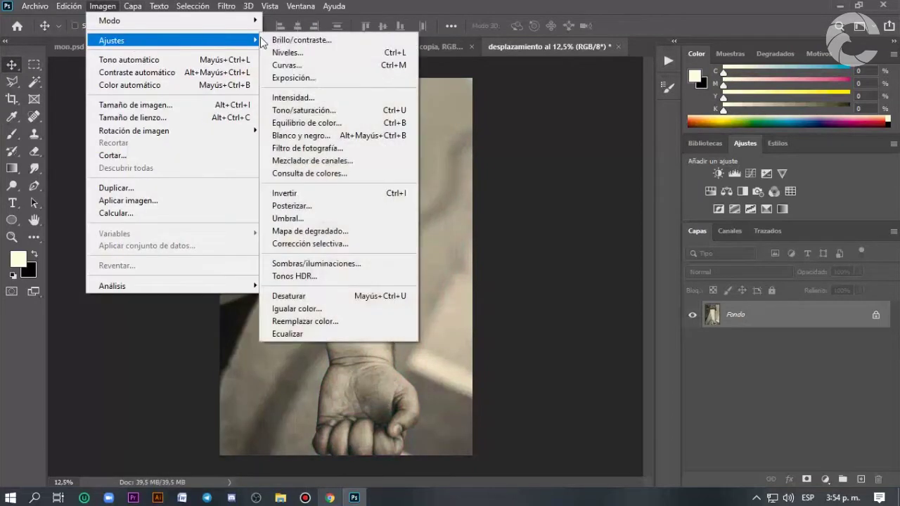
left_click(310, 55)
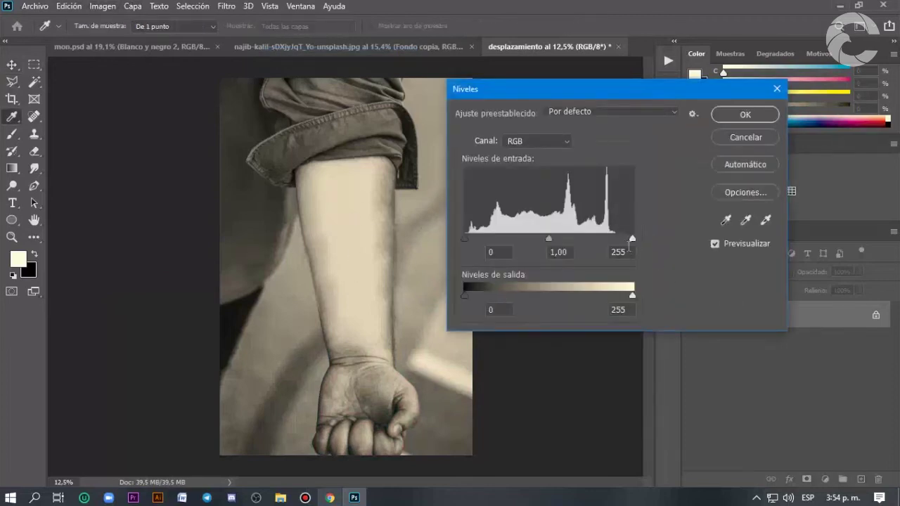
left_click_drag(633, 238, 611, 237)
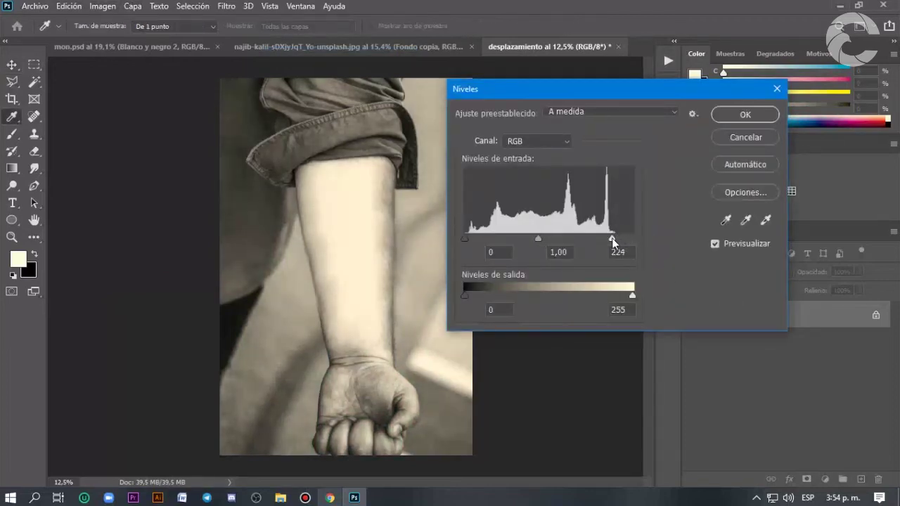
left_click_drag(465, 238, 490, 238)
left_click(747, 115)
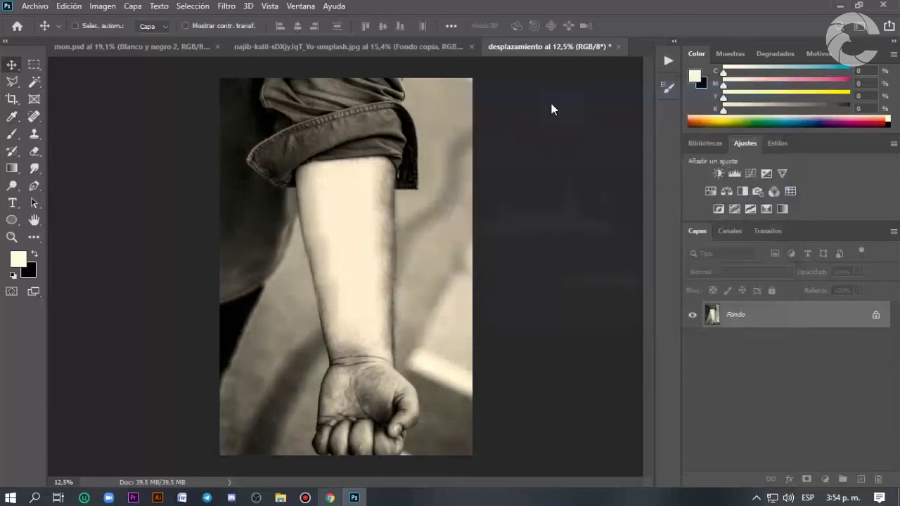
- Save it as Desplazamiento.psd in Photoshop format, replacing the existing file
left_click(35, 7)
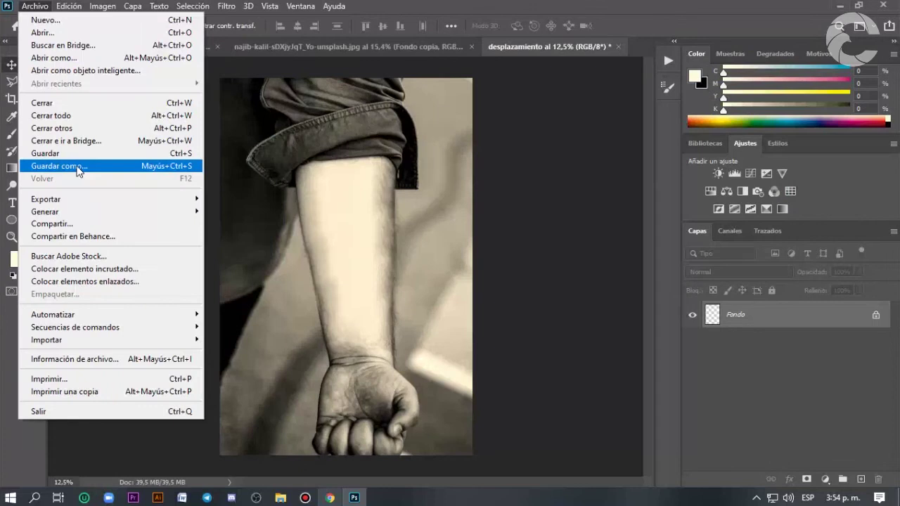
left_click(79, 169)
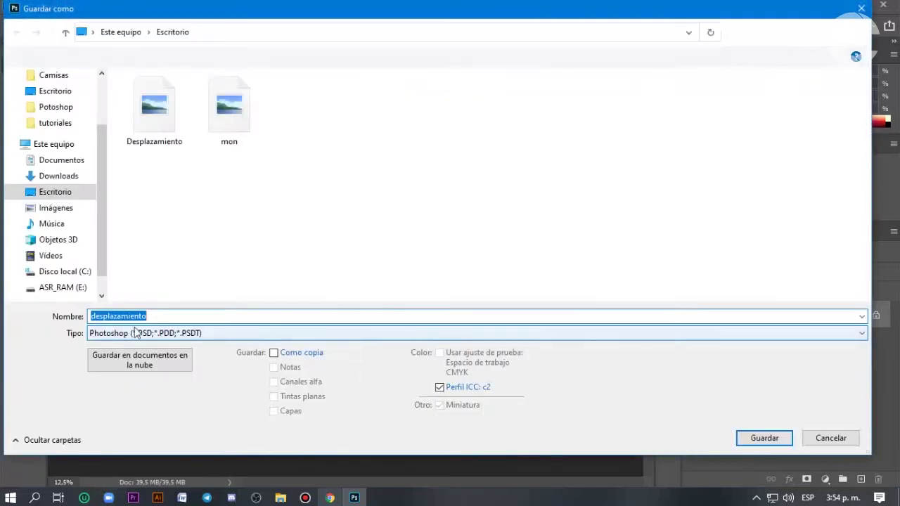
left_click(141, 333)
left_click(345, 101)
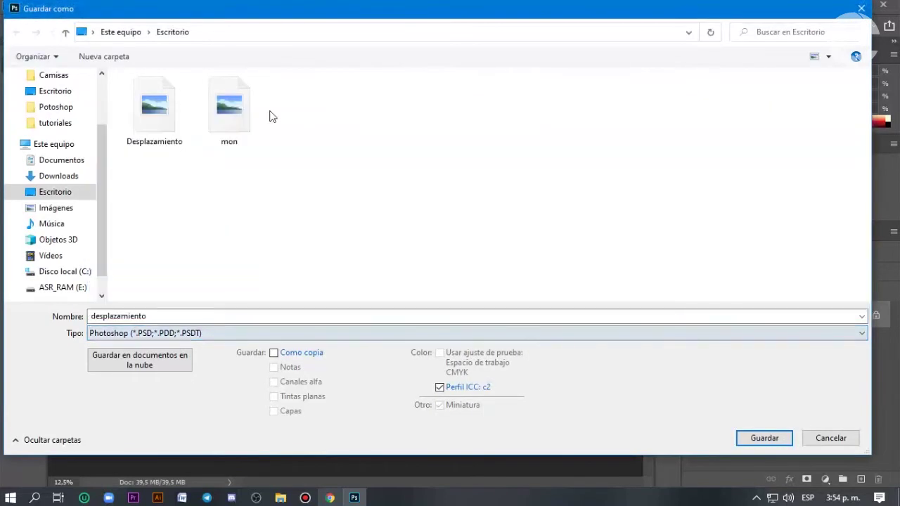
double_click(148, 127)
left_click(484, 250)
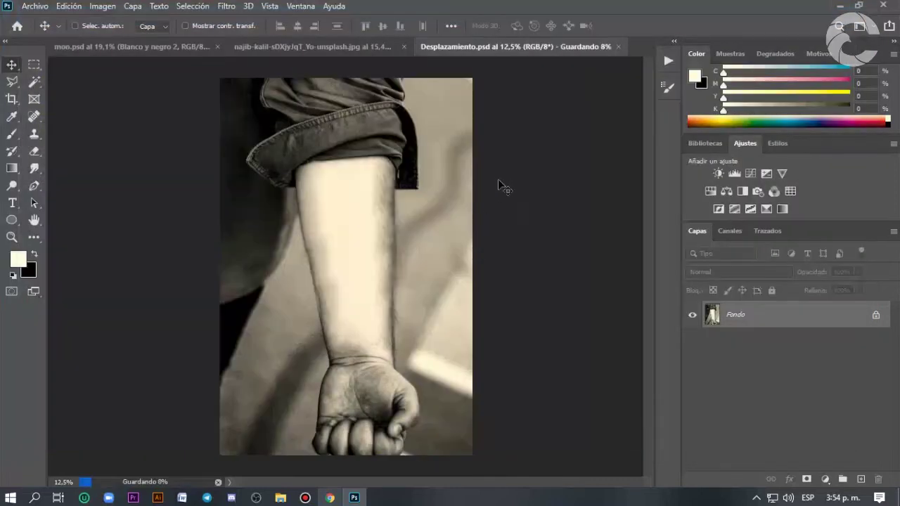
- Close Desplazamiento and place the wolf design embedded over the forearm, enlarged to about 294%
left_click(618, 46)
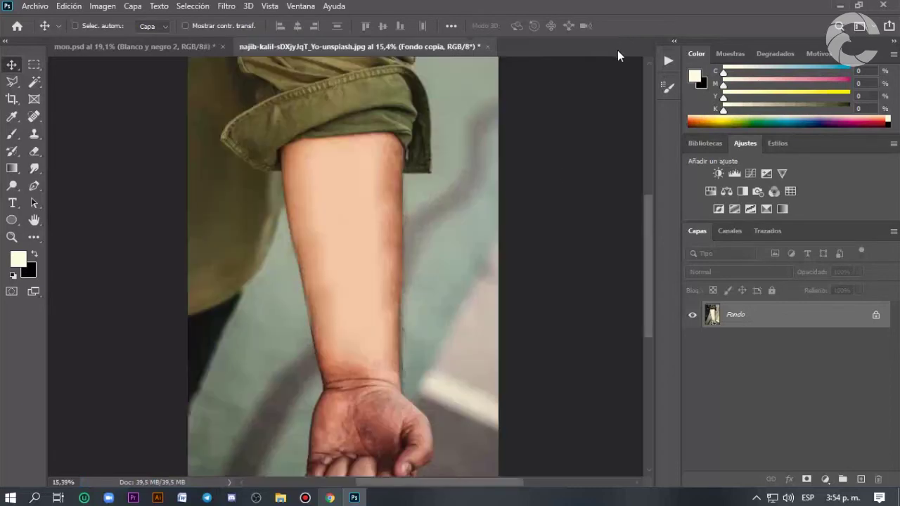
left_click(36, 7)
left_click(95, 269)
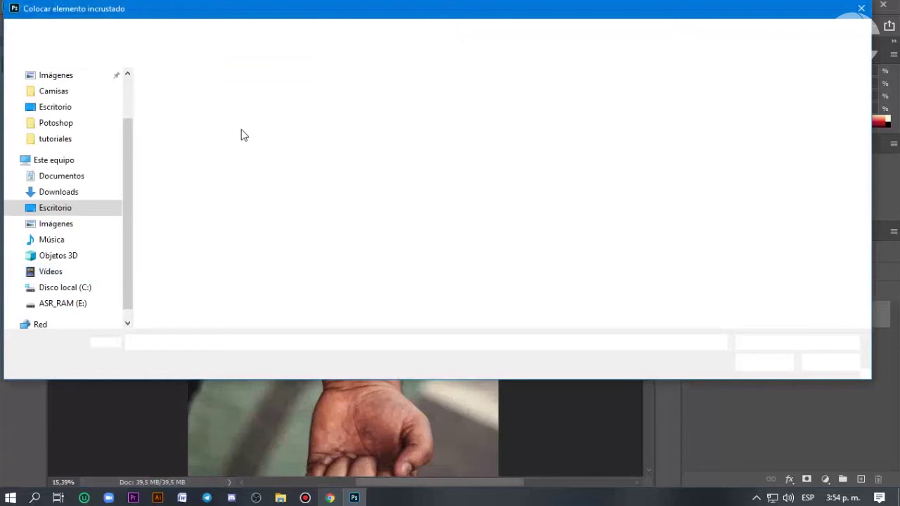
double_click(178, 121)
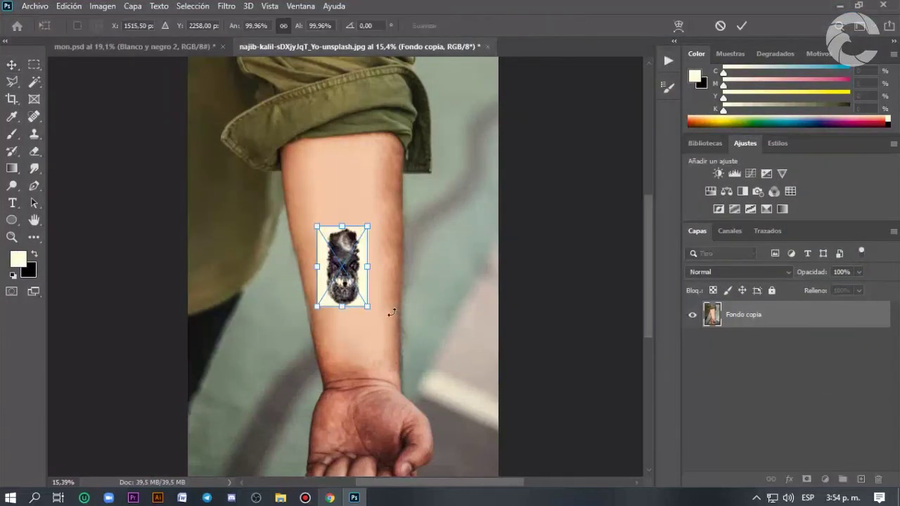
left_click_drag(367, 305, 492, 447)
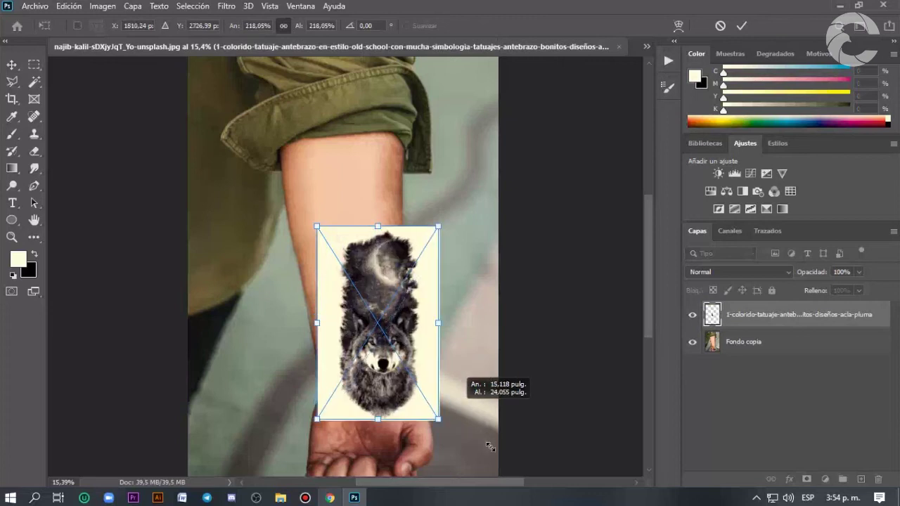
left_click_drag(401, 290, 449, 367)
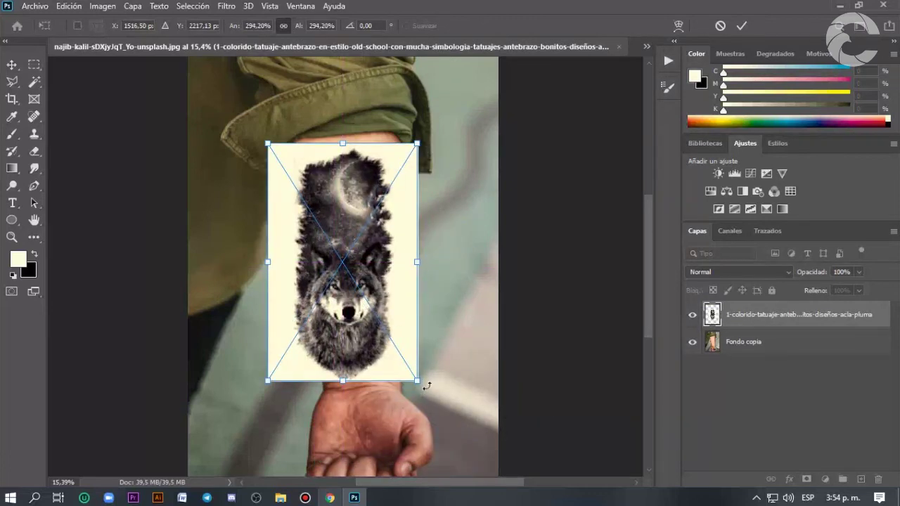
key("Return")
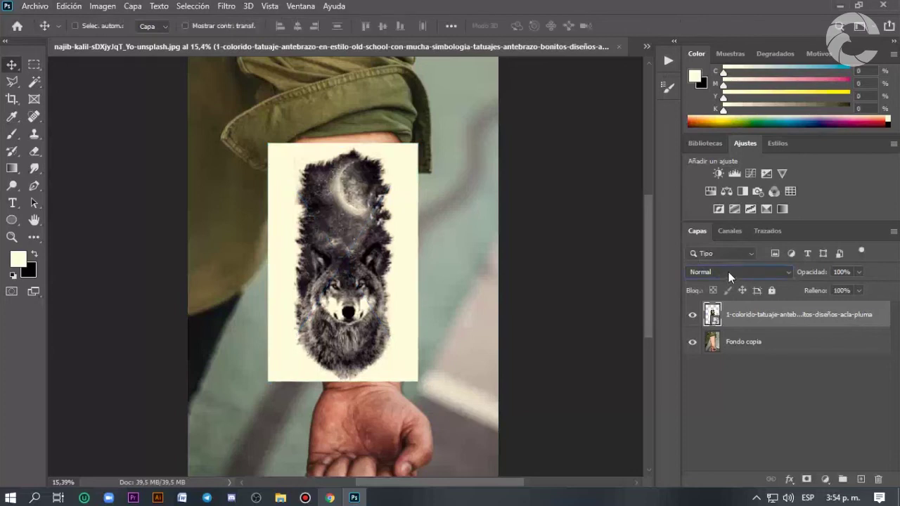
- Set the tattoo layer's blend mode to Multiply and nudge it slightly right
left_click(728, 272)
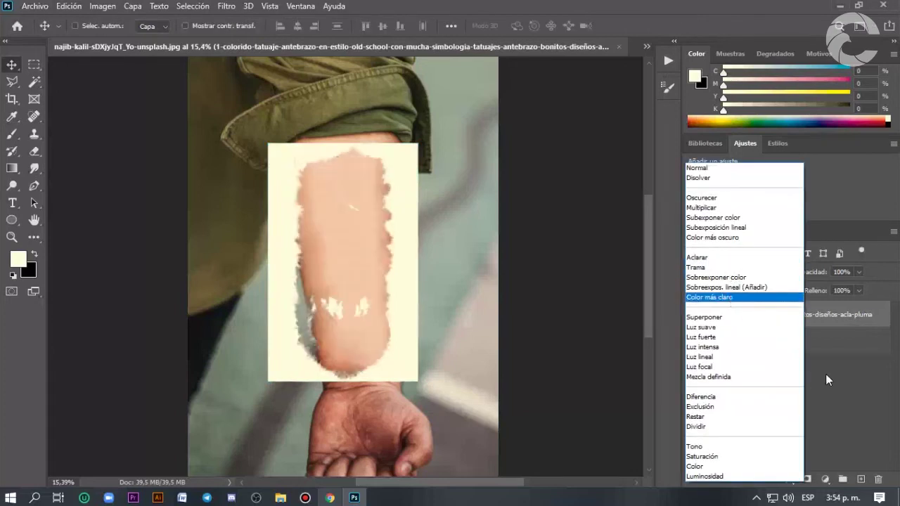
key("Escape")
left_click(728, 275)
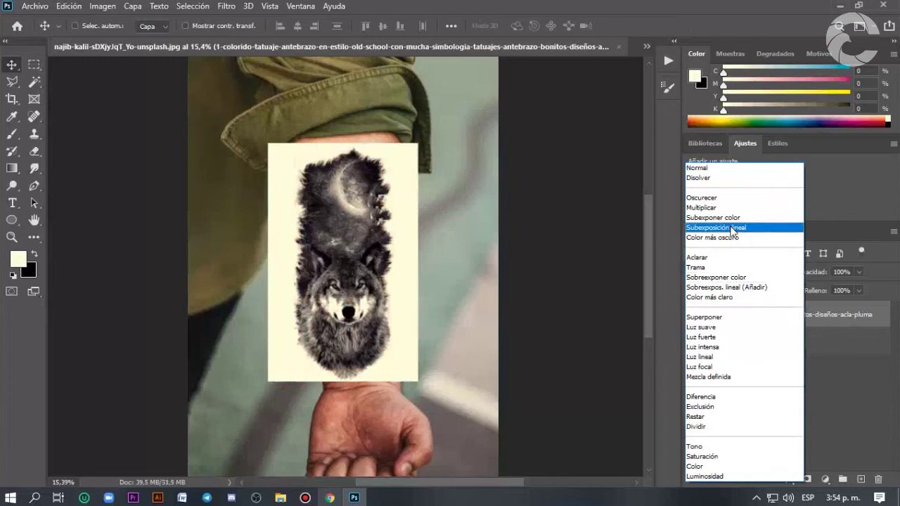
left_click(717, 208)
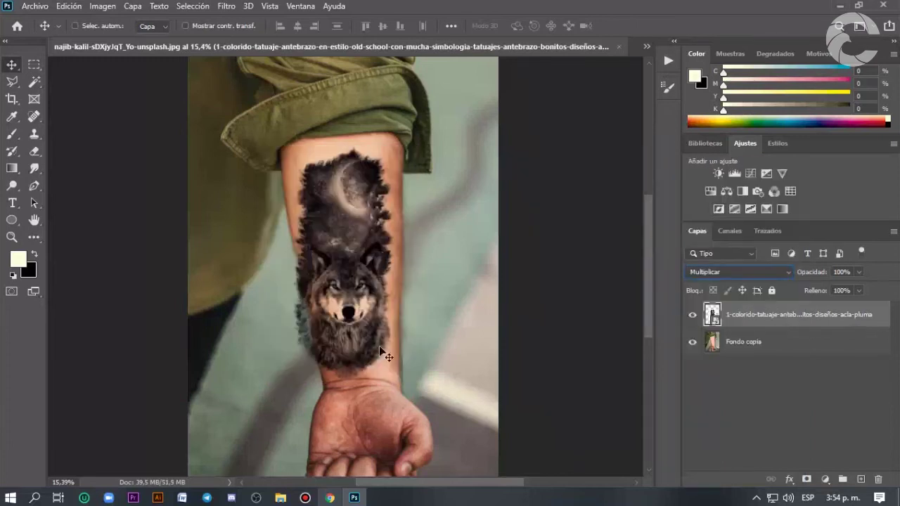
left_click_drag(364, 349, 372, 350)
- Rotate the tattoo to about -4.5° to match the forearm's slant
key("ctrl+t")
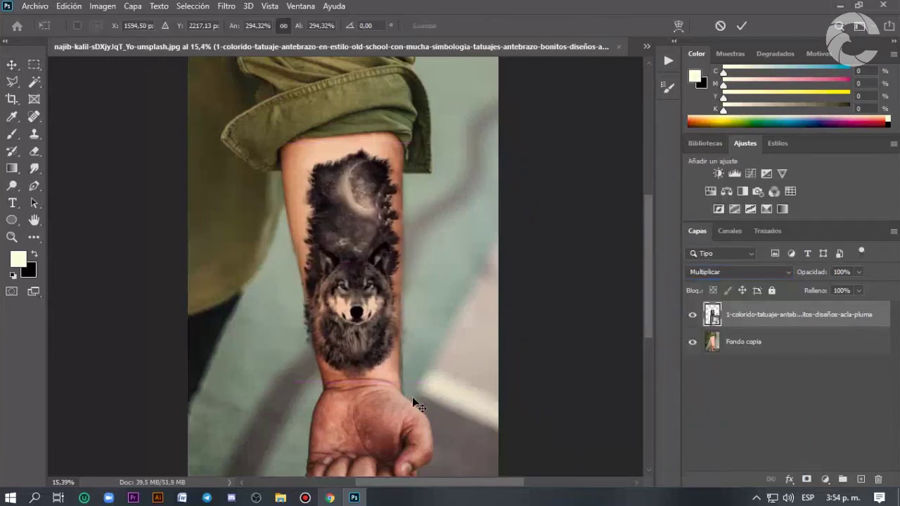
left_click_drag(438, 388, 417, 353)
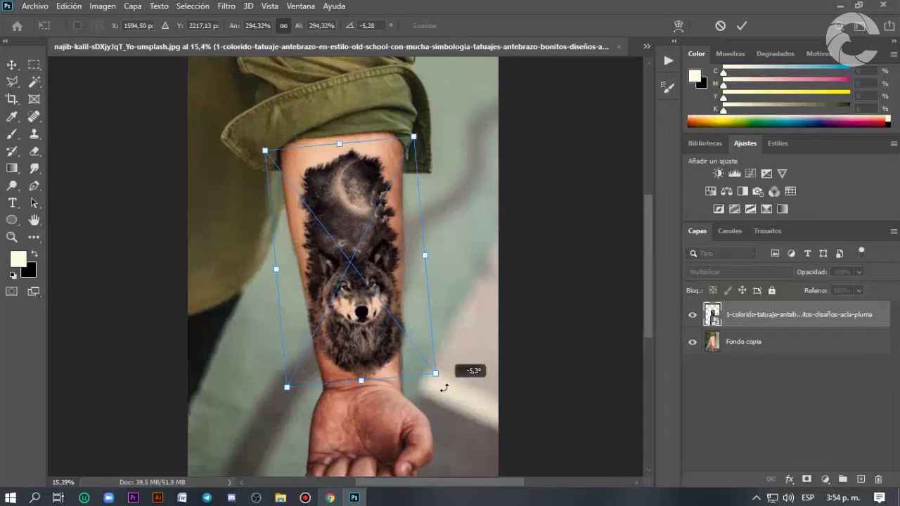
key("Return")
left_click_drag(375, 344, 376, 344)
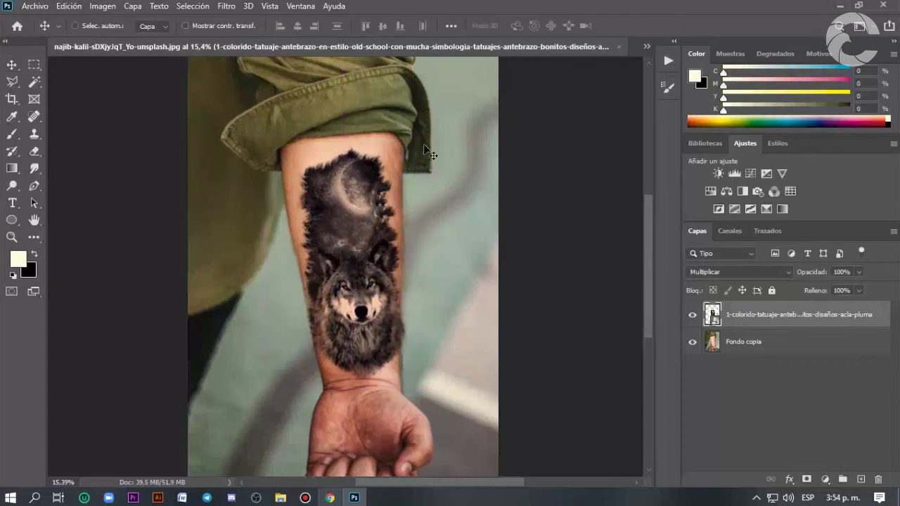
key("ctrl+t")
left_click_drag(426, 127, 428, 131)
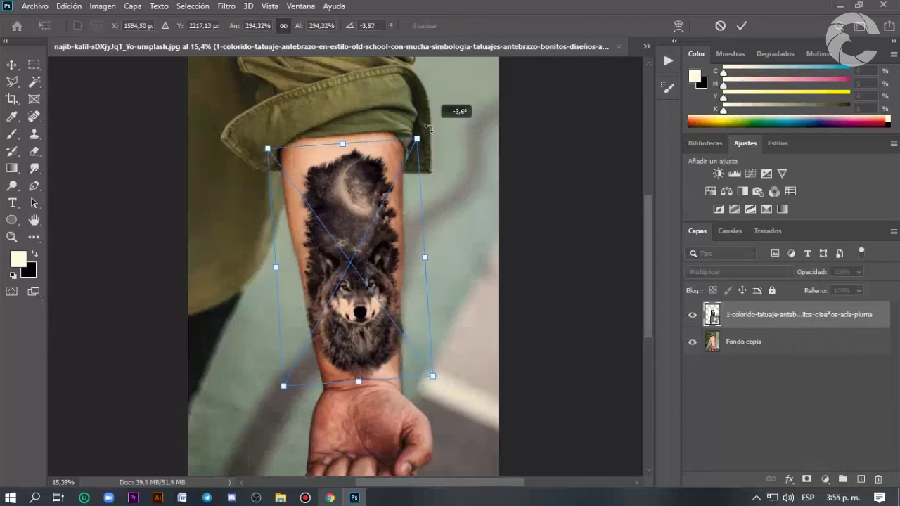
key("Return")
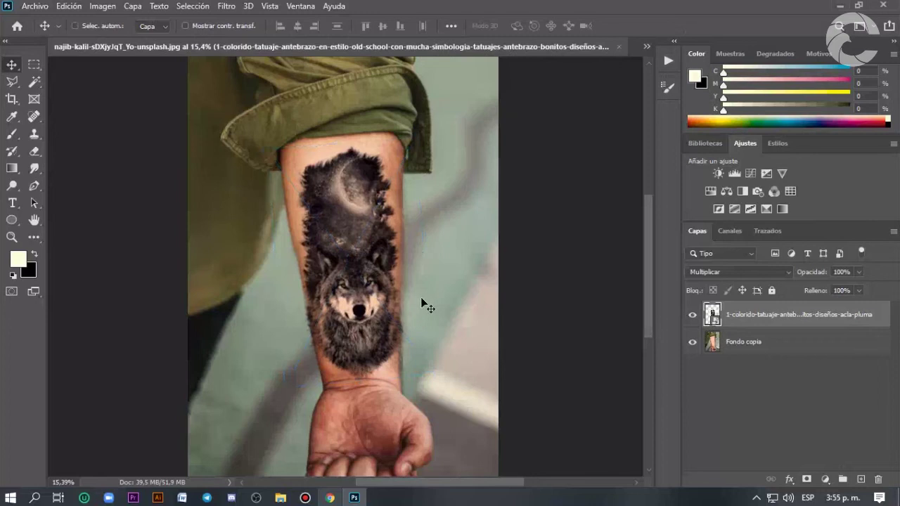
- Distort the tattoo's corners, widening it toward the elbow and narrowing it toward the wrist
key("ctrl+t")
right_click(378, 286)
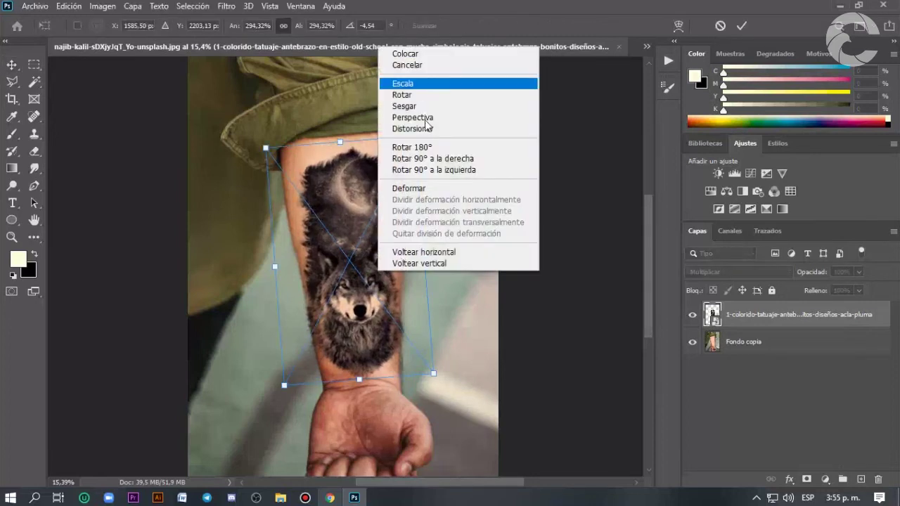
left_click(415, 118)
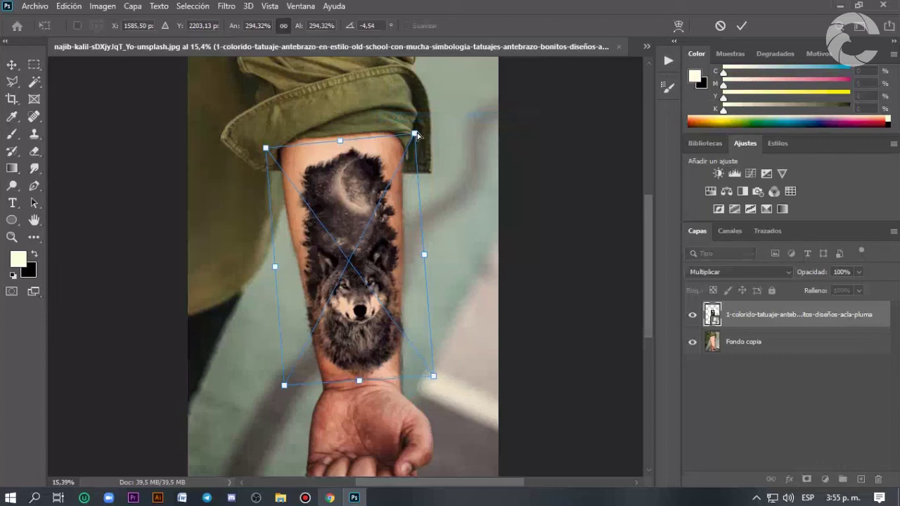
left_click_drag(415, 139, 417, 136)
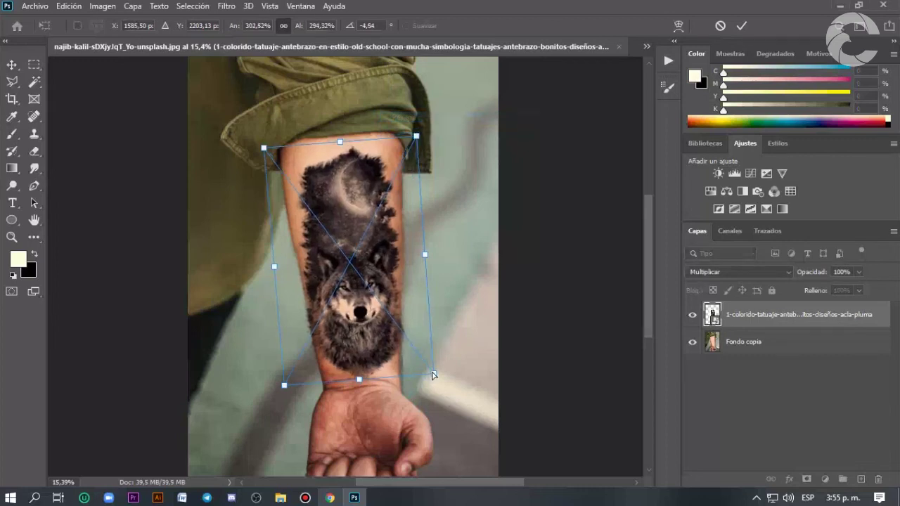
left_click_drag(432, 375, 428, 374)
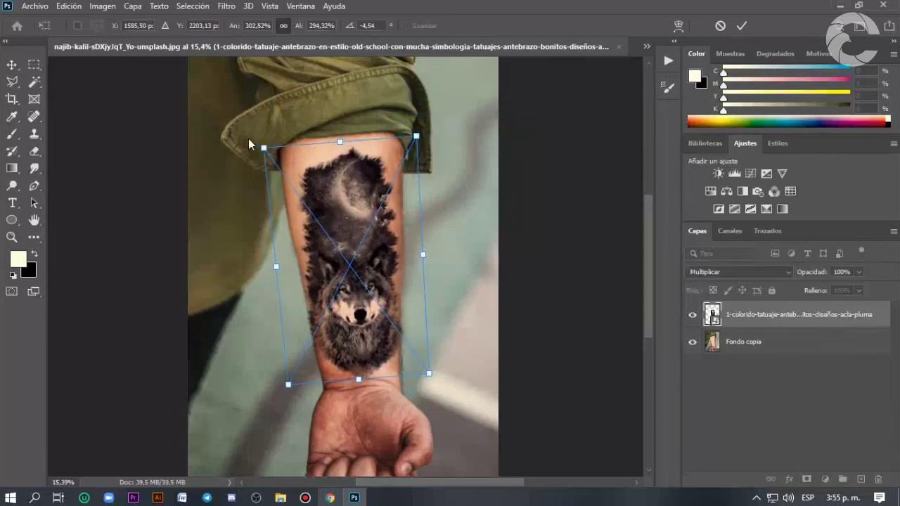
left_click_drag(263, 149, 256, 149)
left_click_drag(416, 135, 422, 138)
left_click_drag(429, 374, 436, 373)
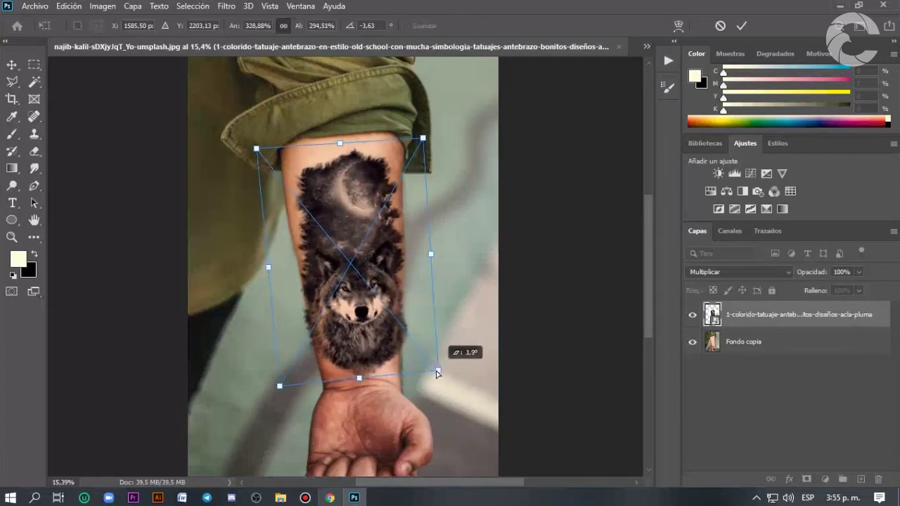
- Warp the tattoo so it bends around the forearm, and commit the transform
right_click(365, 253)
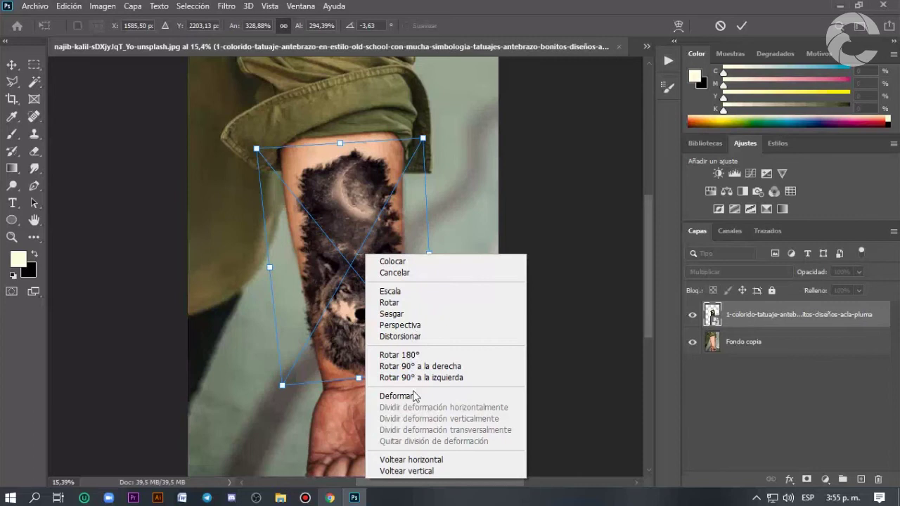
left_click(386, 396)
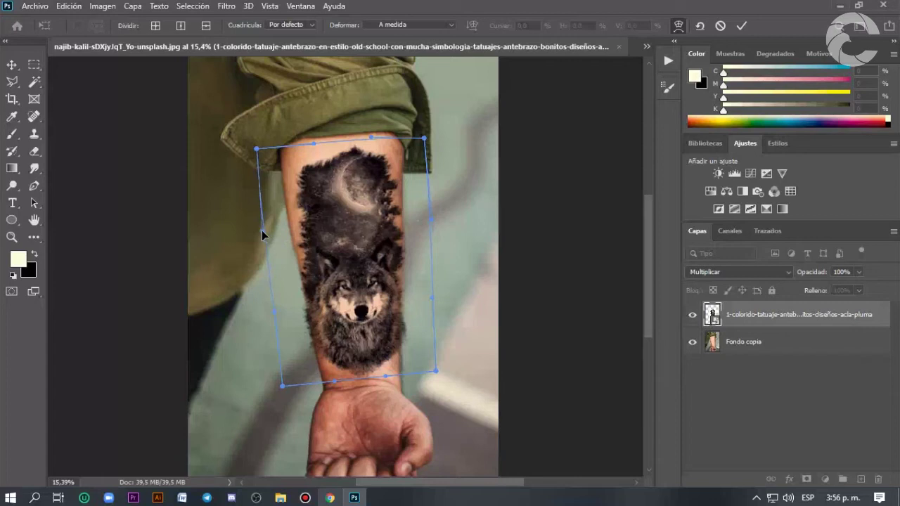
key("Return")
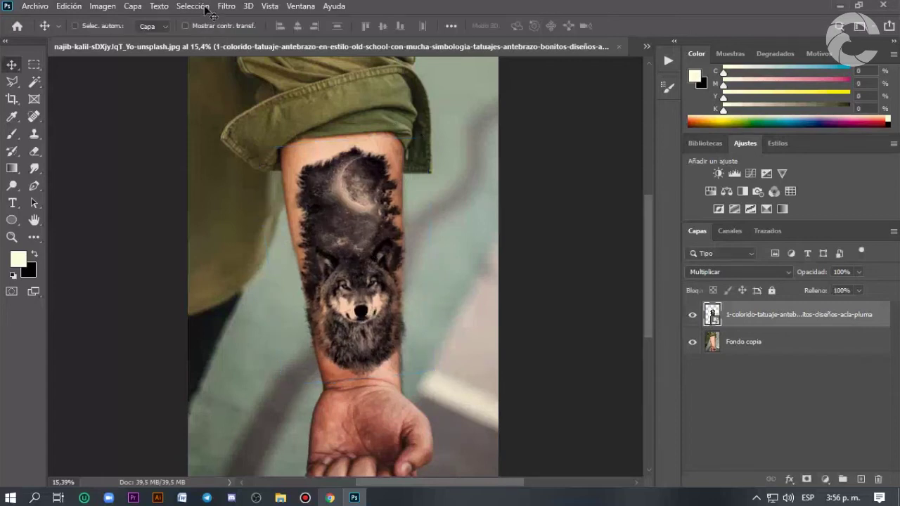
- Rasterize the tattoo layer and accept the default Displace filter settings
left_click(226, 6)
right_click(754, 309)
left_click(629, 253)
left_click(232, 7)
mouse_move(309, 169)
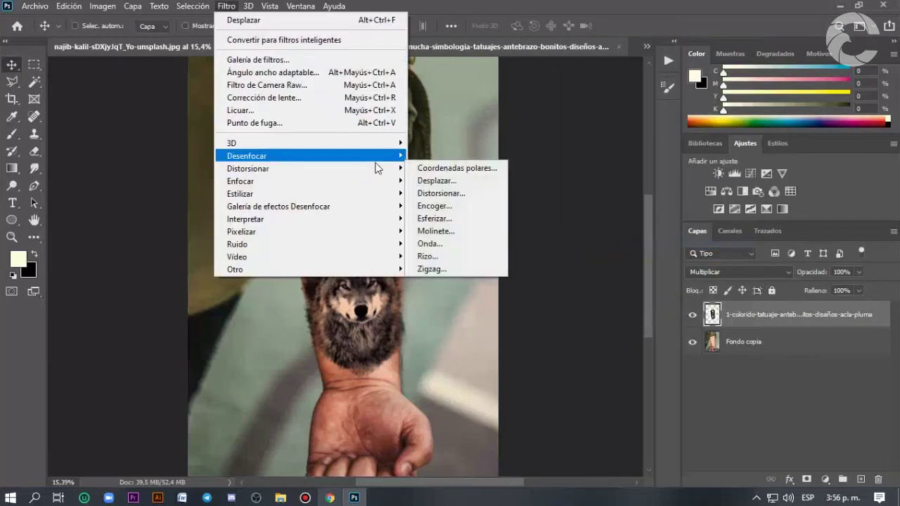
left_click(451, 182)
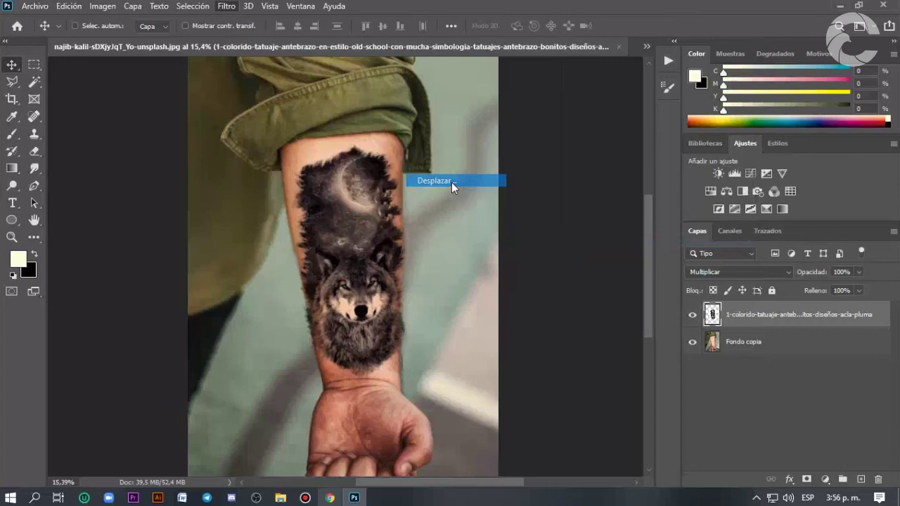
left_click(705, 150)
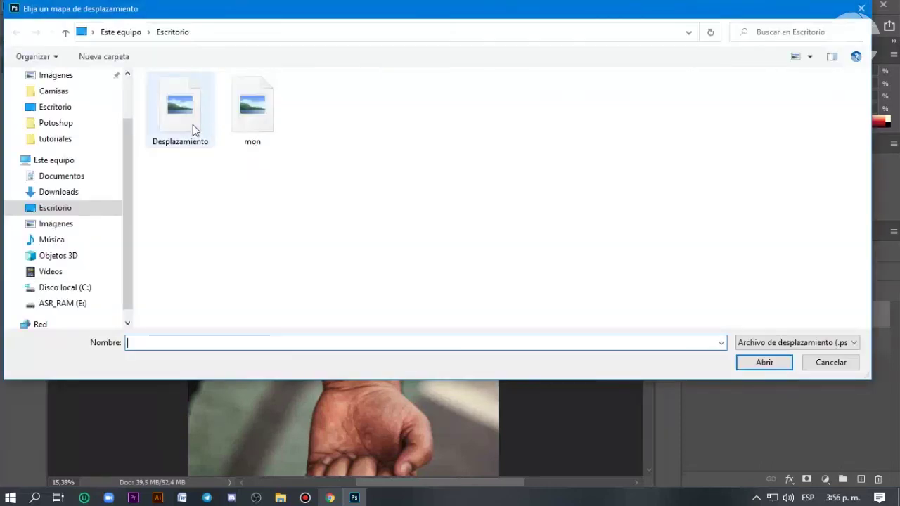
- Choose the Desktop Desplazamiento file as the tattoo's displacement map
left_click(192, 122)
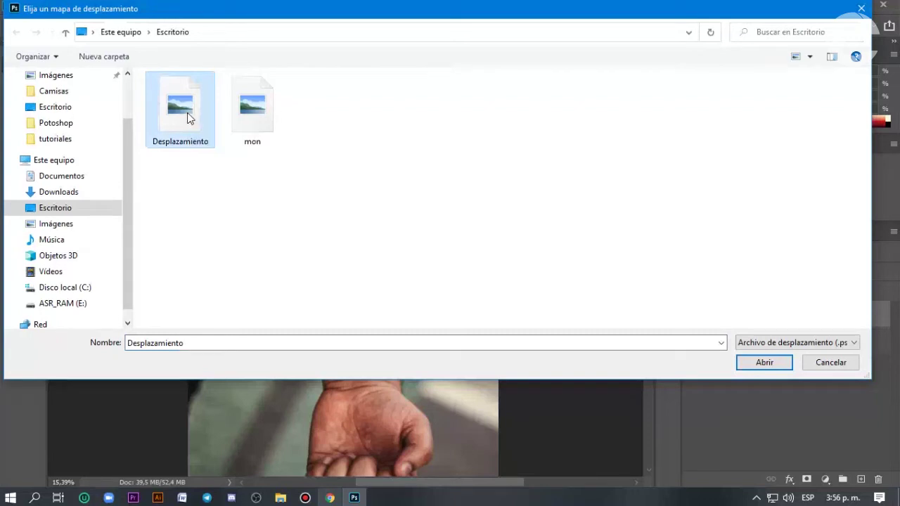
double_click(192, 123)
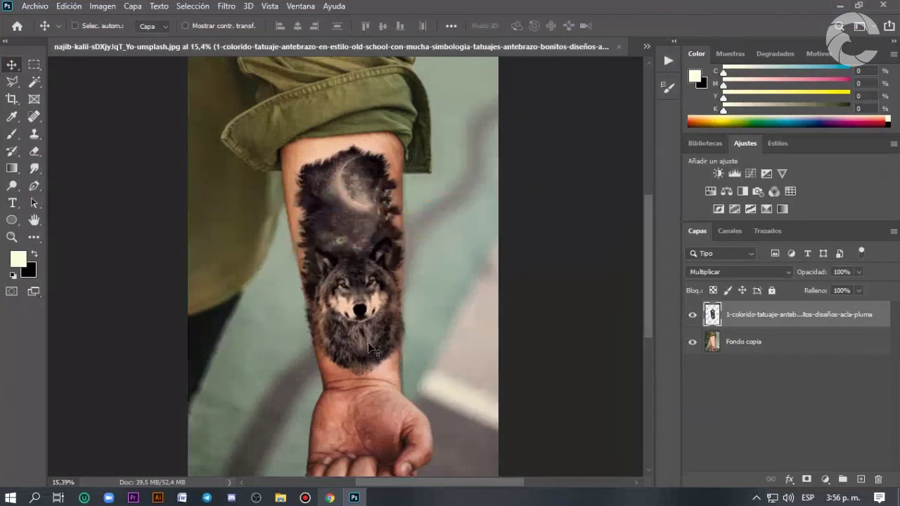
scroll(368, 347, "up", 3)
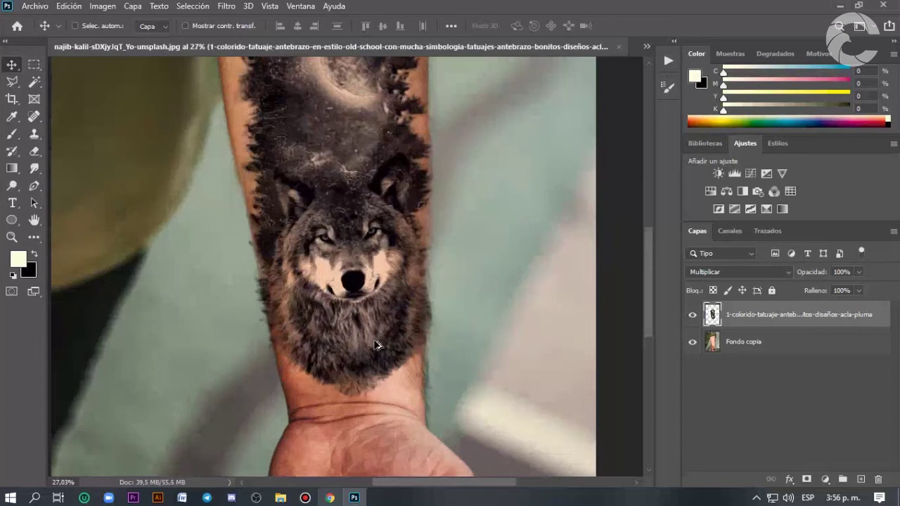
scroll(377, 325, "down", 2)
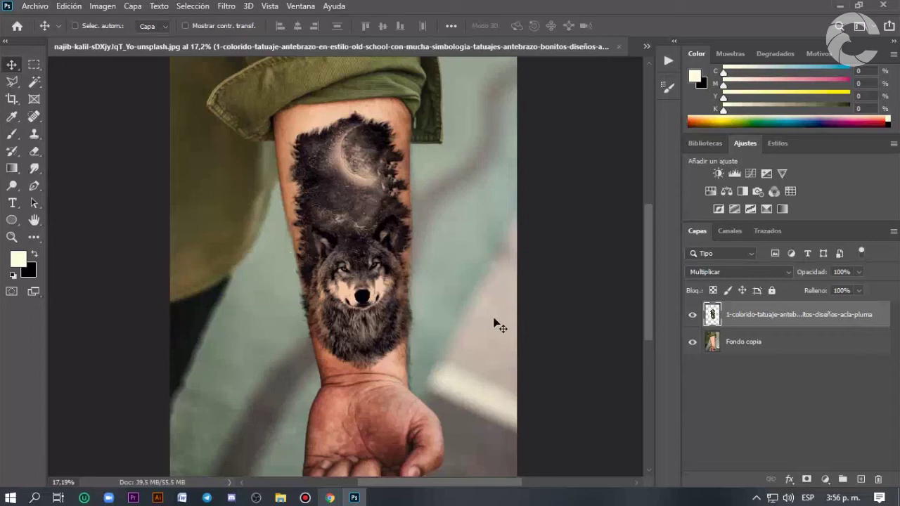
right_click(770, 322)
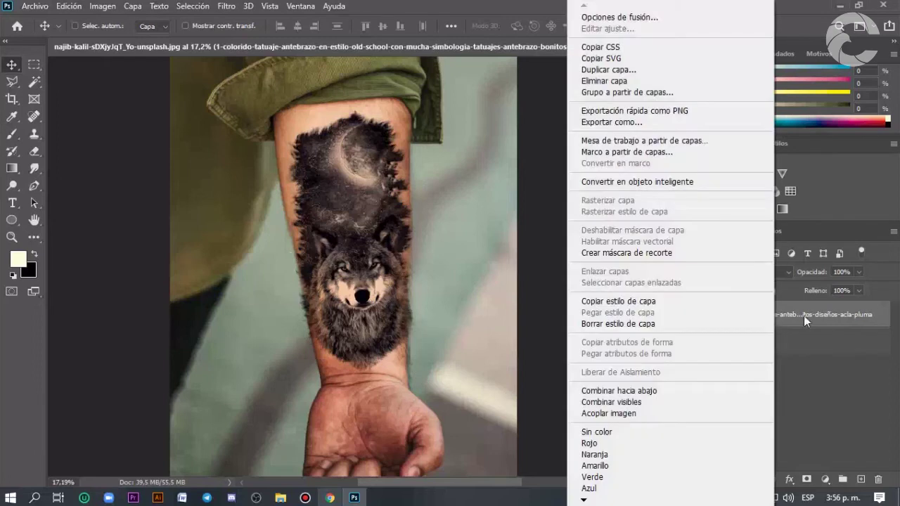
- Split the tattoo layer's Blend If Underlying Layer sliders to 0/143 and 208/255
left_click(612, 18)
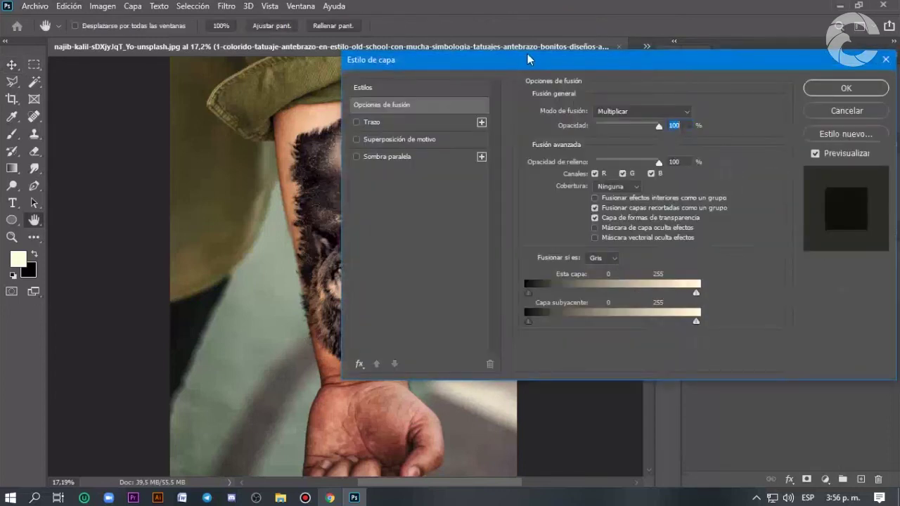
left_click_drag(528, 59, 649, 54)
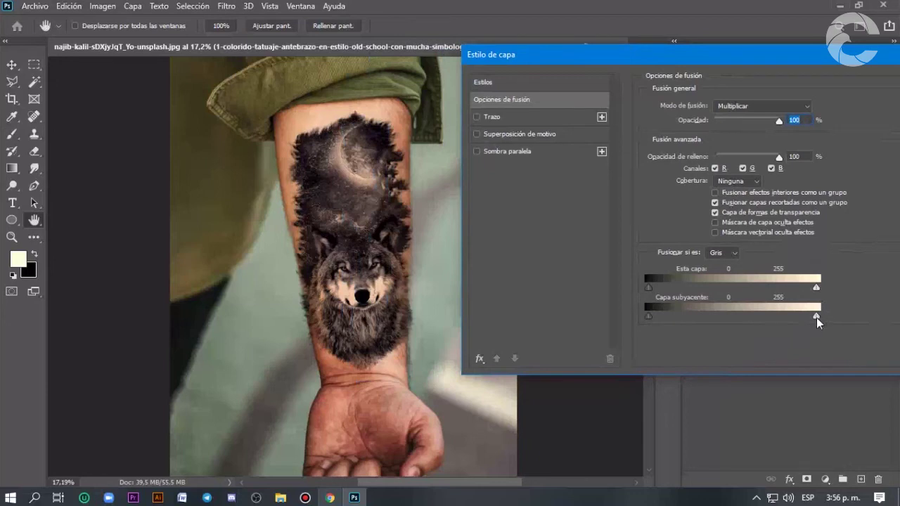
left_click_drag(817, 318, 783, 317)
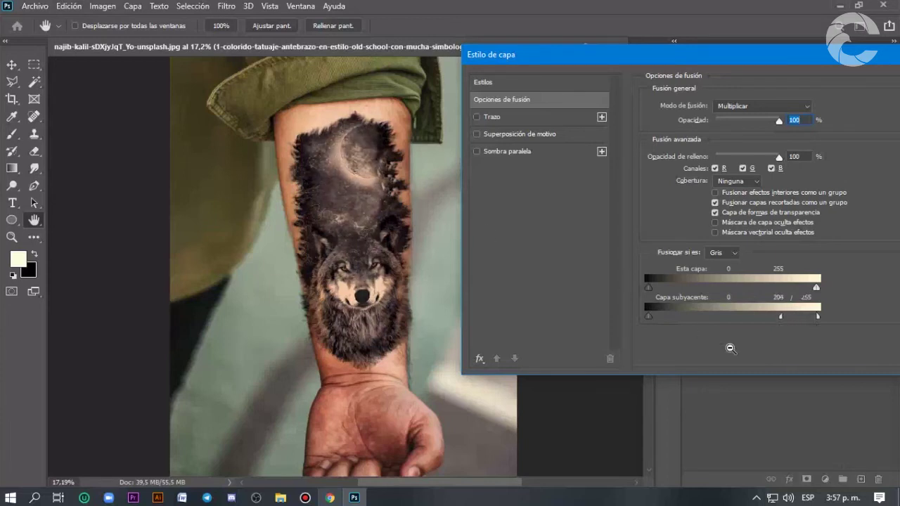
left_click_drag(653, 321, 731, 323)
left_click_drag(747, 323, 752, 324)
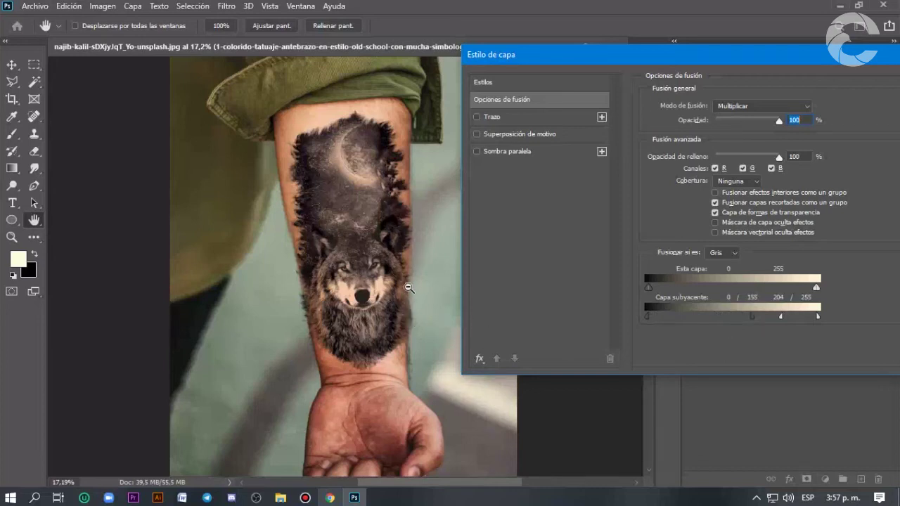
left_click_drag(752, 317, 744, 318)
left_click_drag(780, 315, 785, 316)
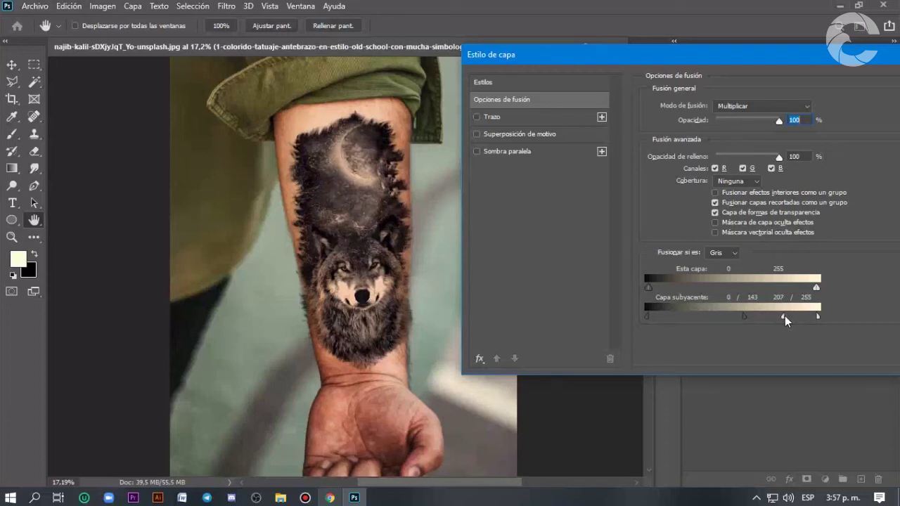
left_click_drag(784, 315, 782, 316)
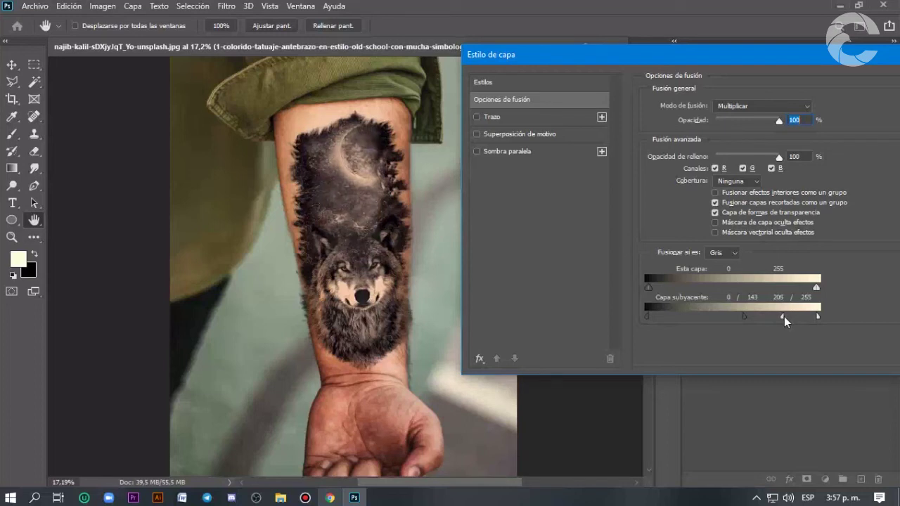
left_click_drag(782, 317, 786, 317)
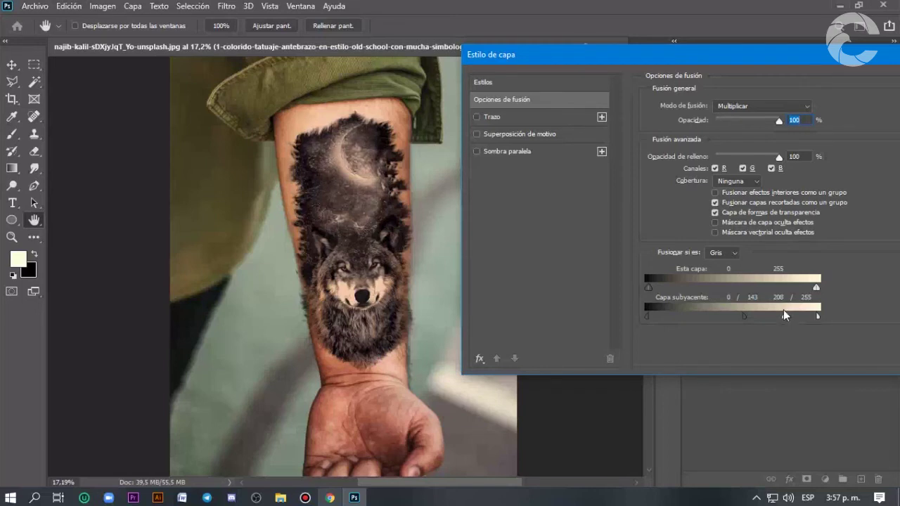
key("Return")
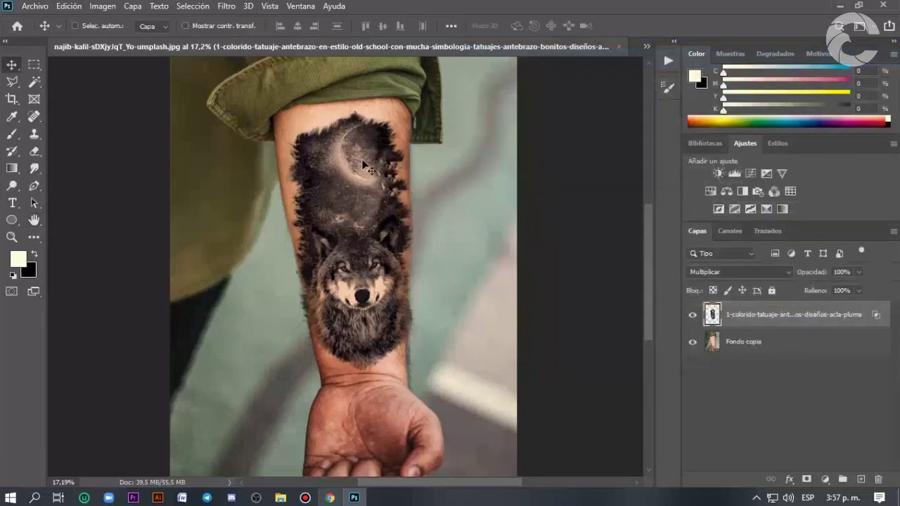
- Add a Levels adjustment clipped to the tattoo with input levels 9, 1.36 and 215
left_click(734, 173)
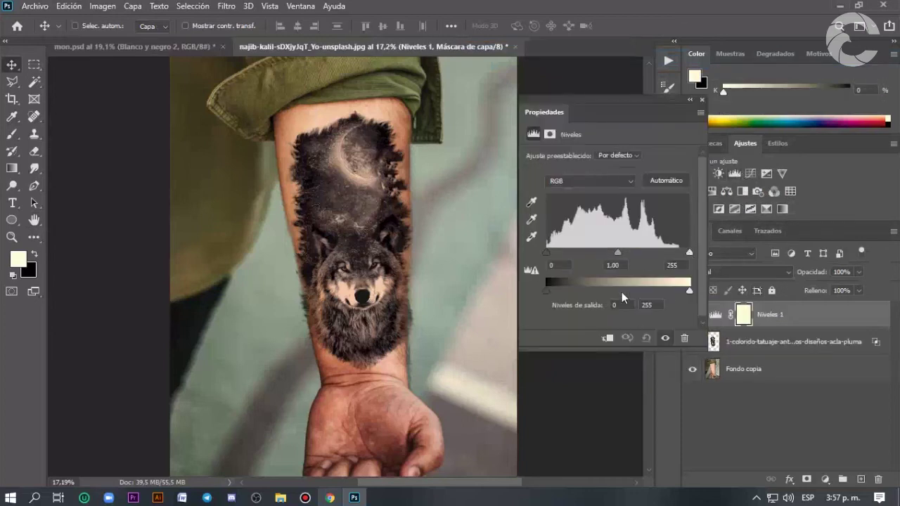
left_click(607, 338)
left_click_drag(689, 253, 667, 254)
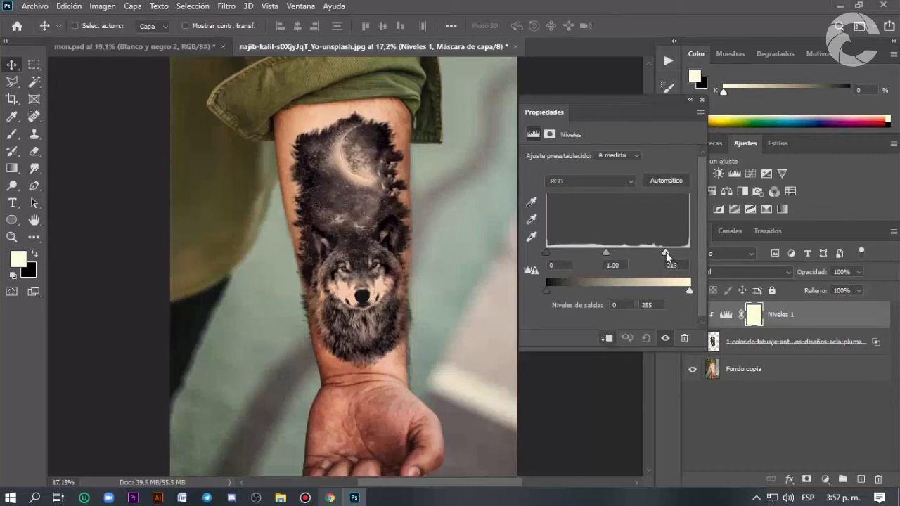
left_click_drag(666, 258, 666, 253)
left_click_drag(604, 255, 595, 255)
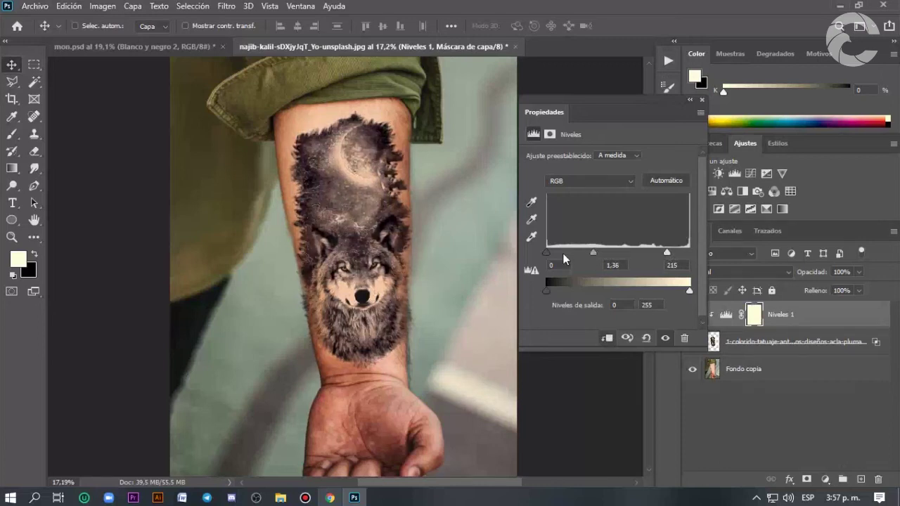
left_click_drag(546, 253, 551, 258)
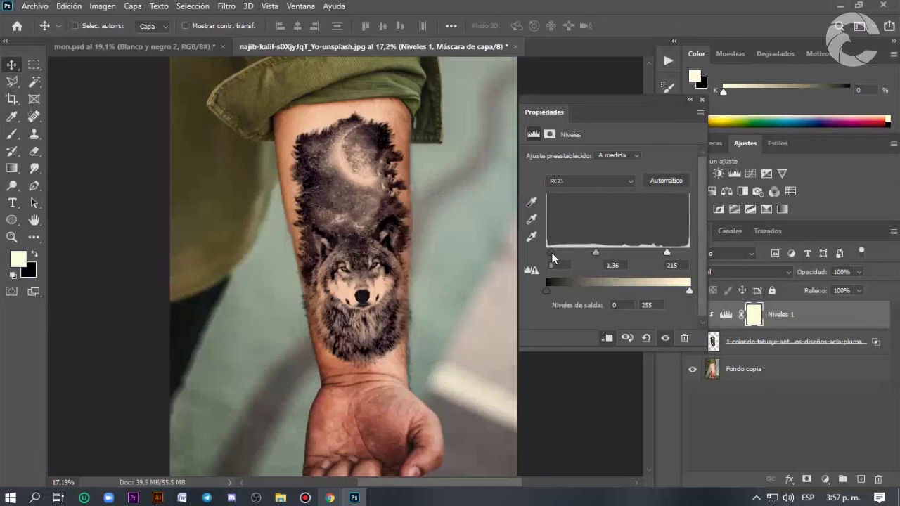
left_click_drag(603, 256, 598, 258)
left_click(701, 100)
left_click(757, 352)
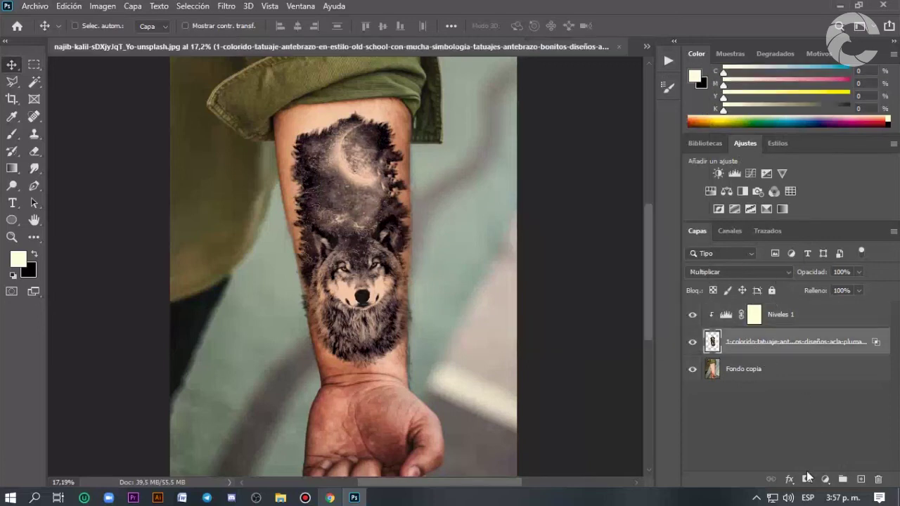
- Add a layer mask to the tattoo layer and switch to a smaller brush
left_click(806, 480)
scroll(294, 285, "up", 3)
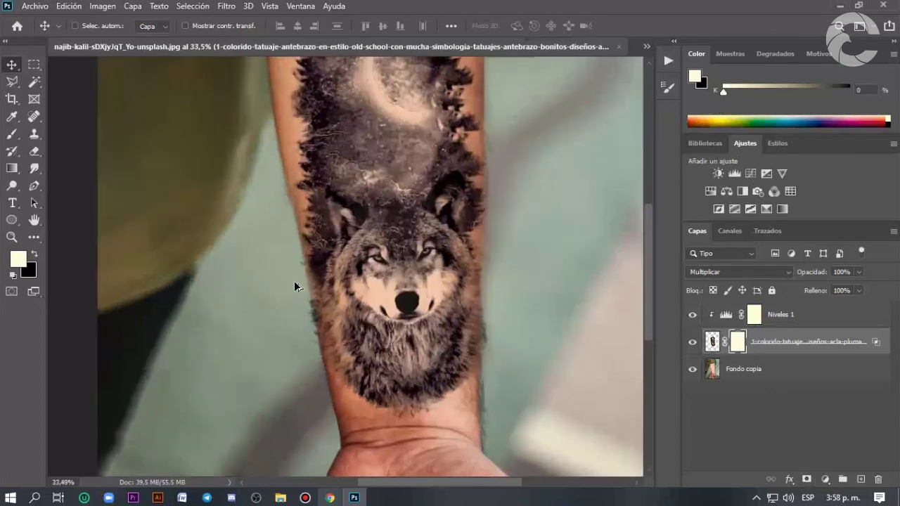
key("e")
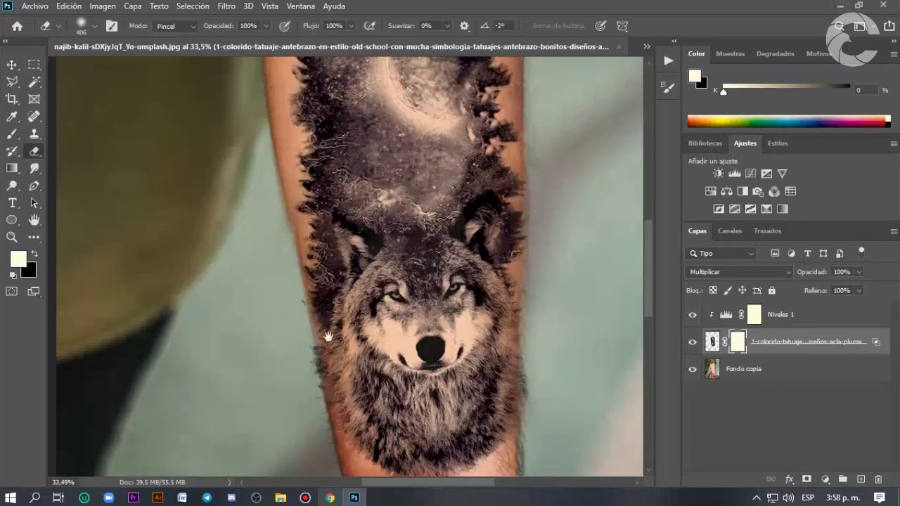
left_click_drag(322, 368, 342, 250)
key("bracketleft")
key("bracketleft")
key("b")
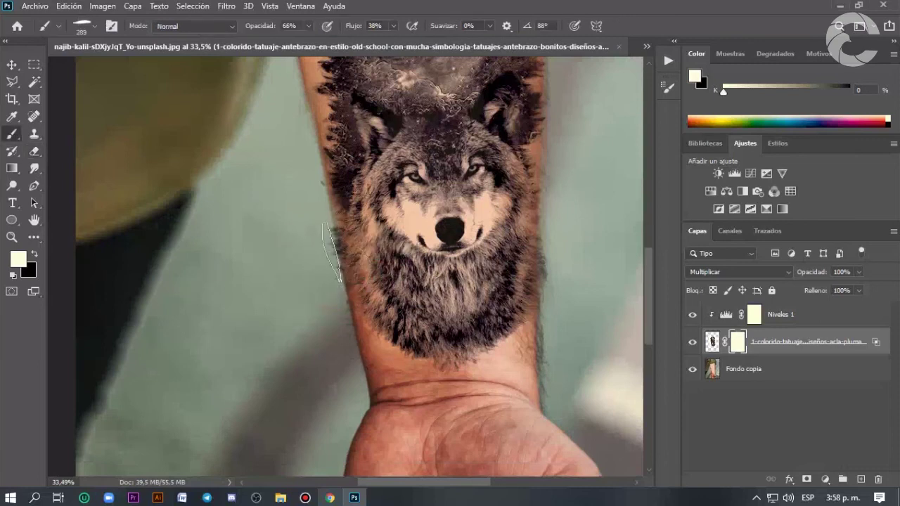
scroll(334, 240, "up", 3)
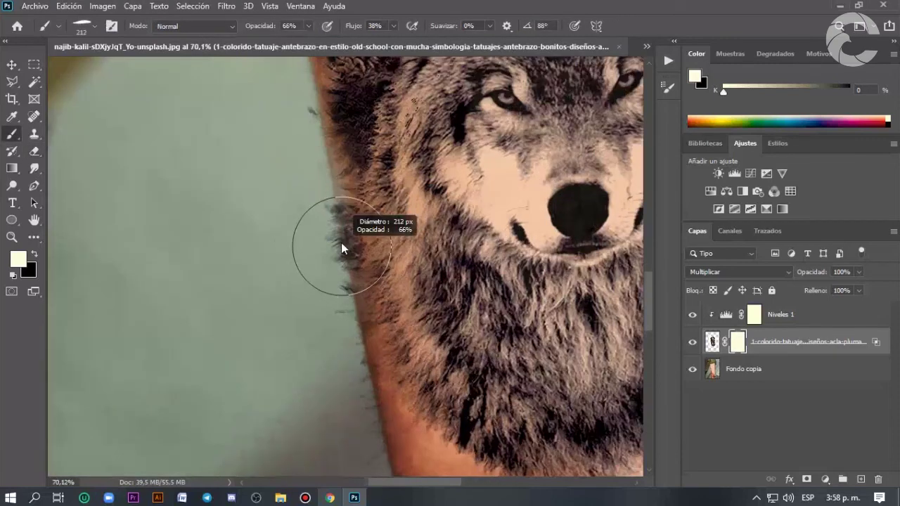
- Set black as the painting colour and mask stray dark hairs at the forearm edge
key("x")
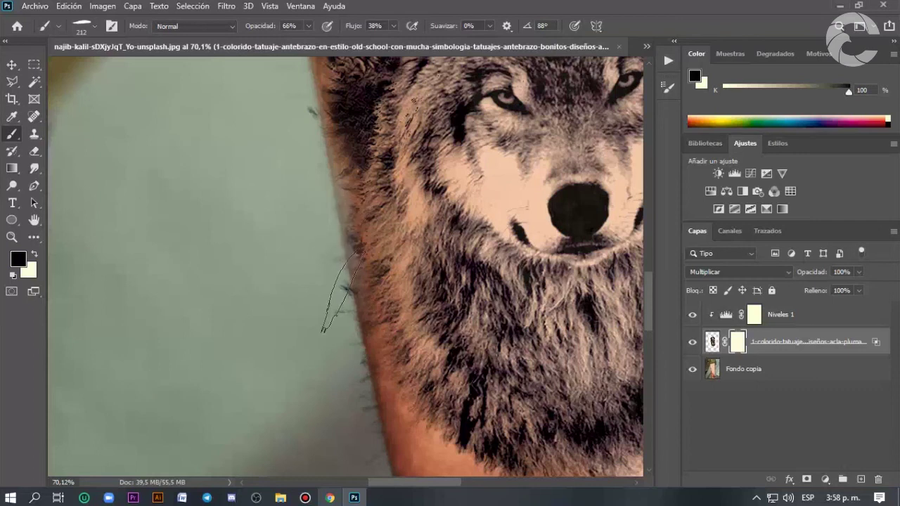
left_click(342, 291, "alt")
left_click(13, 275)
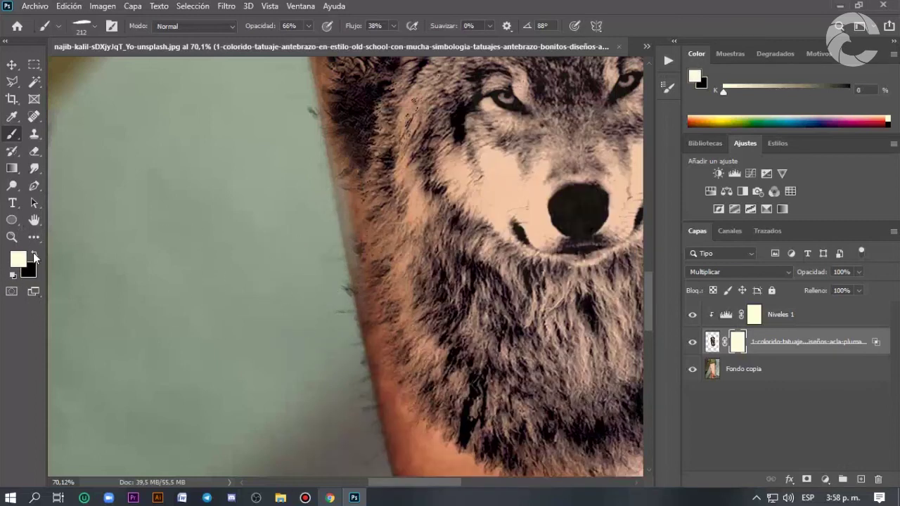
left_click(34, 255)
left_click_drag(356, 304, 340, 269)
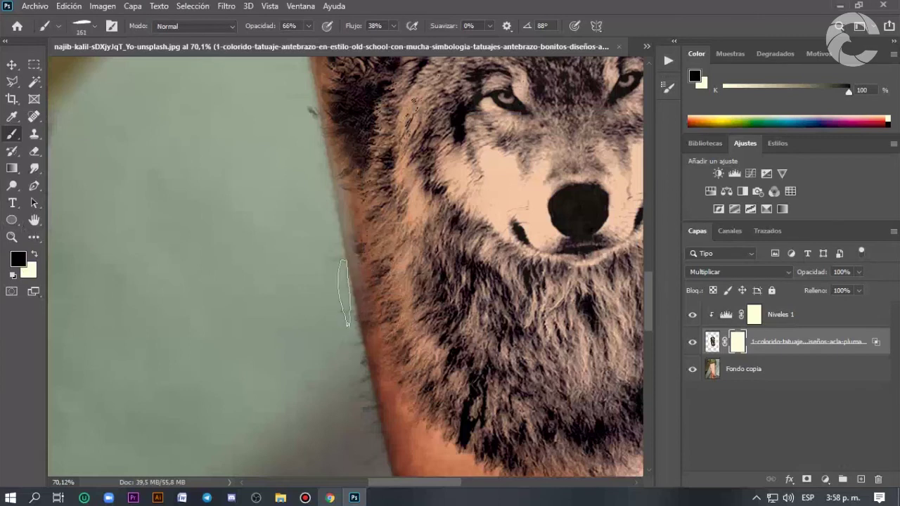
- Reset colours to black and mask the remaining stray hairs near the wolf's beard and wrist
left_click(303, 118, "alt")
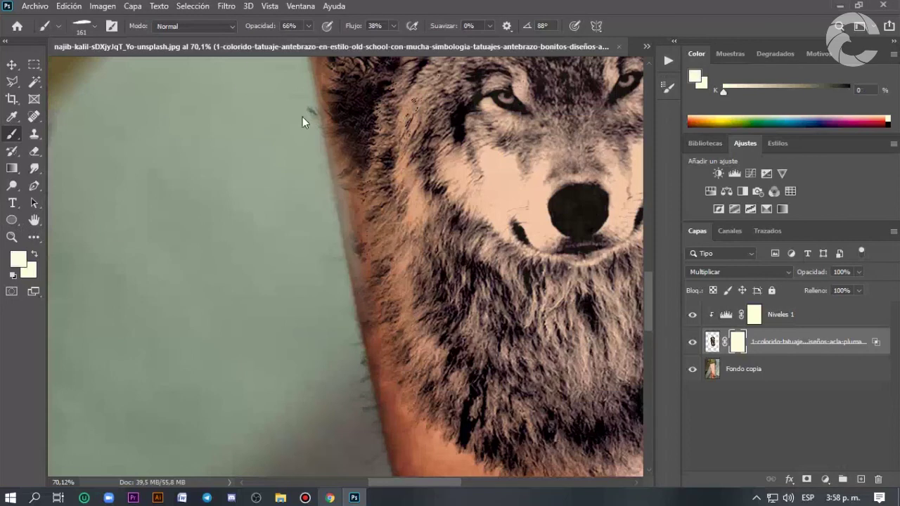
key("d")
key("x")
left_click(35, 256)
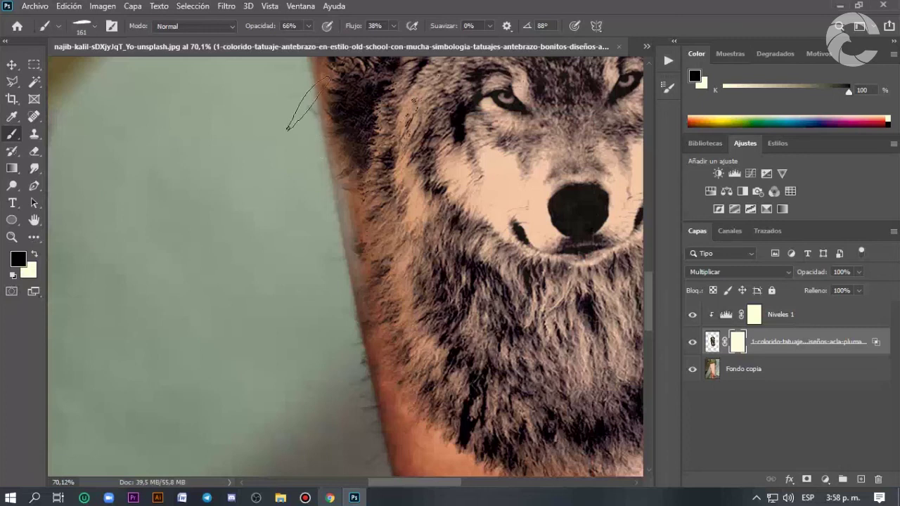
left_click_drag(349, 269, 265, 137)
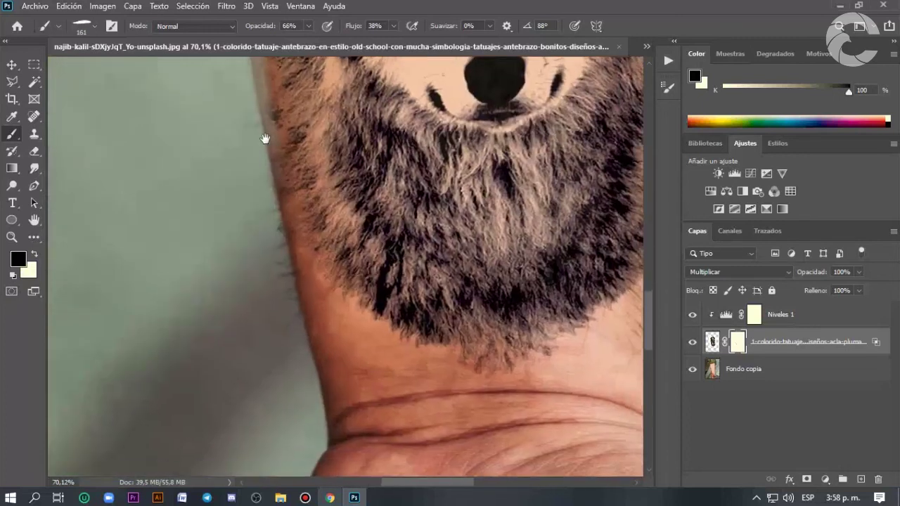
left_click_drag(462, 331, 216, 289)
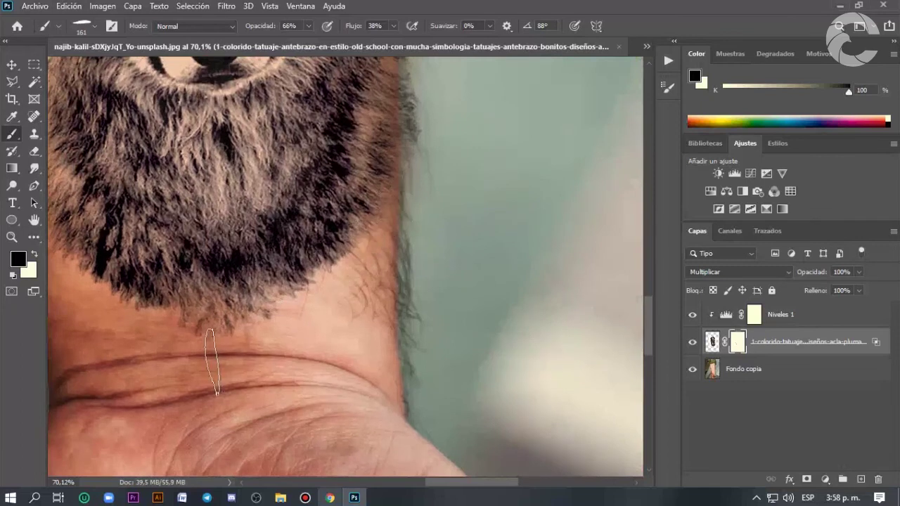
scroll(243, 323, "up", 4)
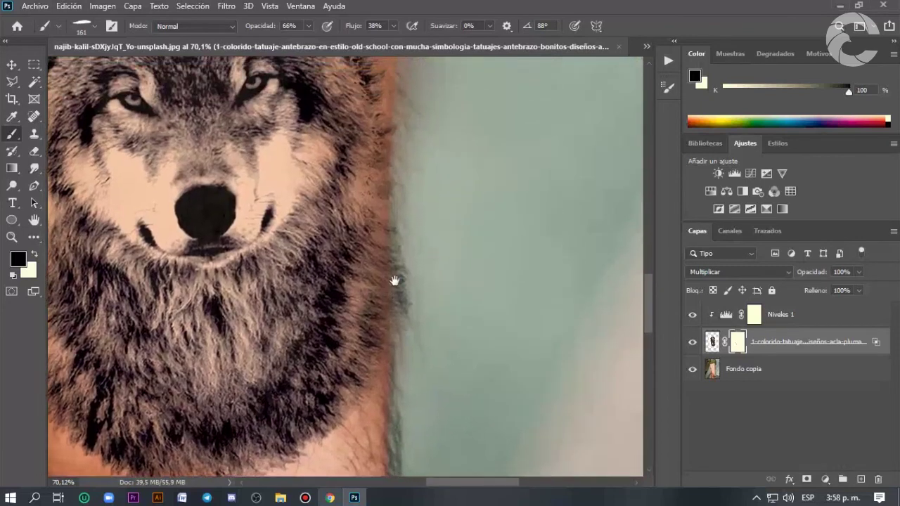
scroll(395, 277, "up", 1)
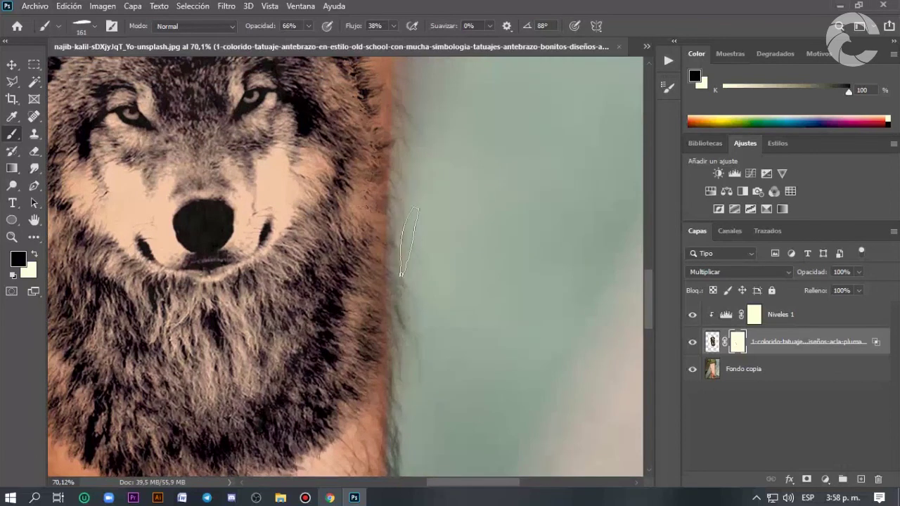
scroll(390, 290, "up", 3)
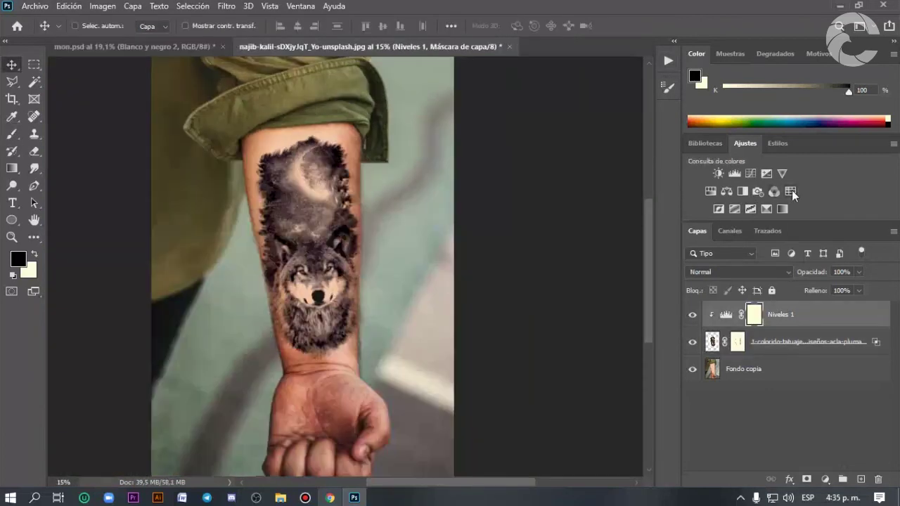
- Add a Color Lookup layer using the Kodak 5218 Kodak 2395 3DLUT file
left_click(790, 190)
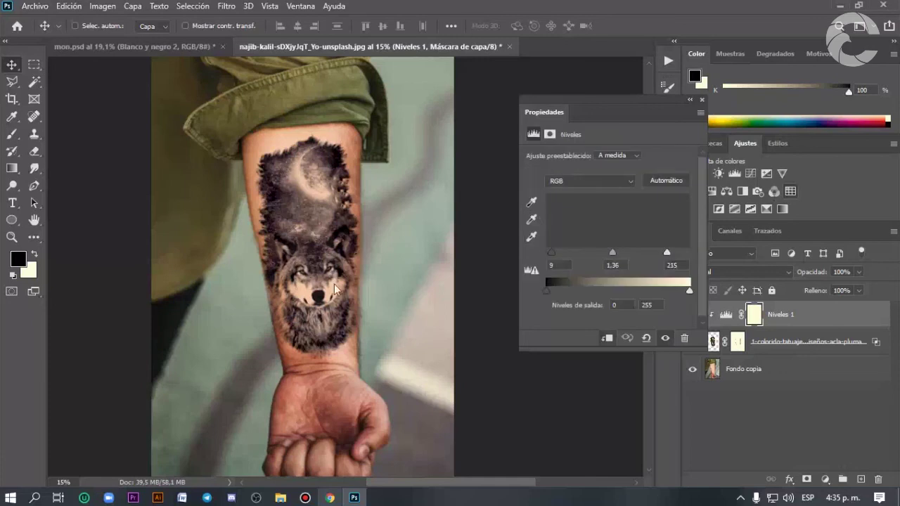
left_click(661, 156)
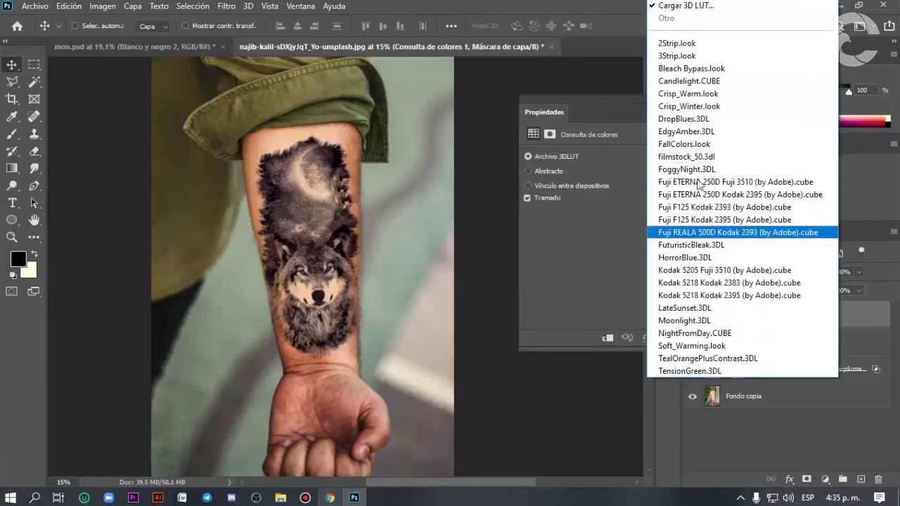
left_click(697, 282)
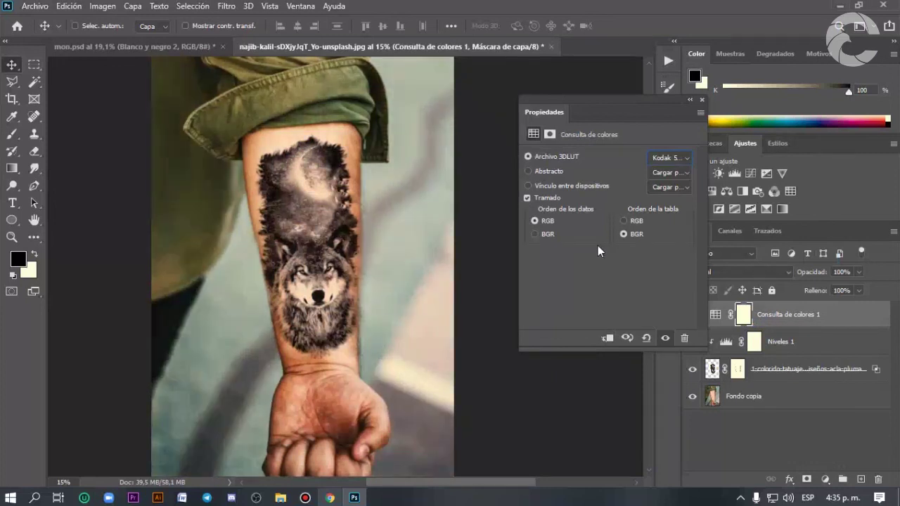
left_click(672, 158)
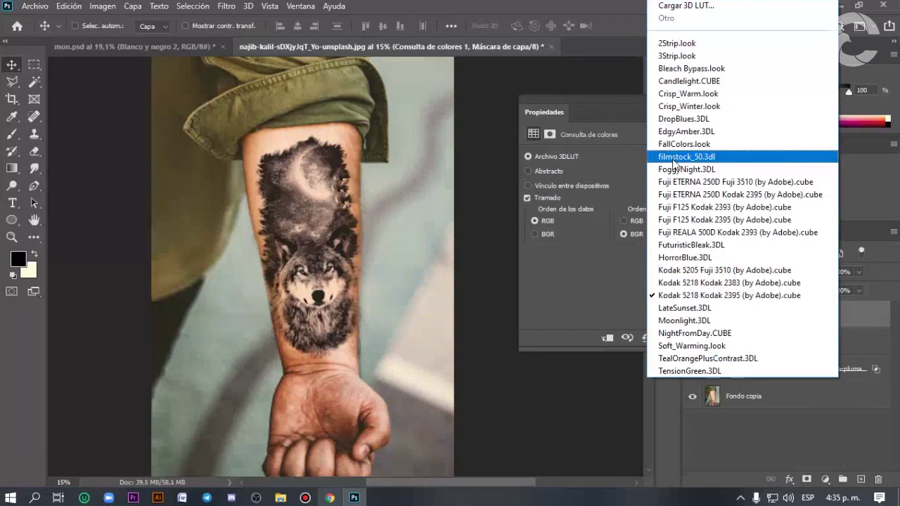
left_click(696, 297)
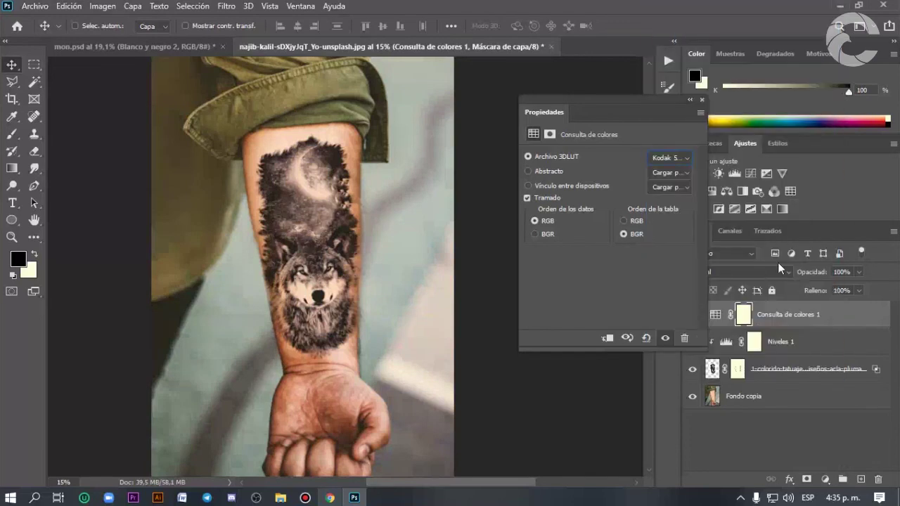
- Set the Color Lookup layer's opacity to 70%
left_click(849, 272)
double_click(841, 272)
type("86")
key("Return")
type("72")
key("Return")
type("70")
key("Return")
key("Return")
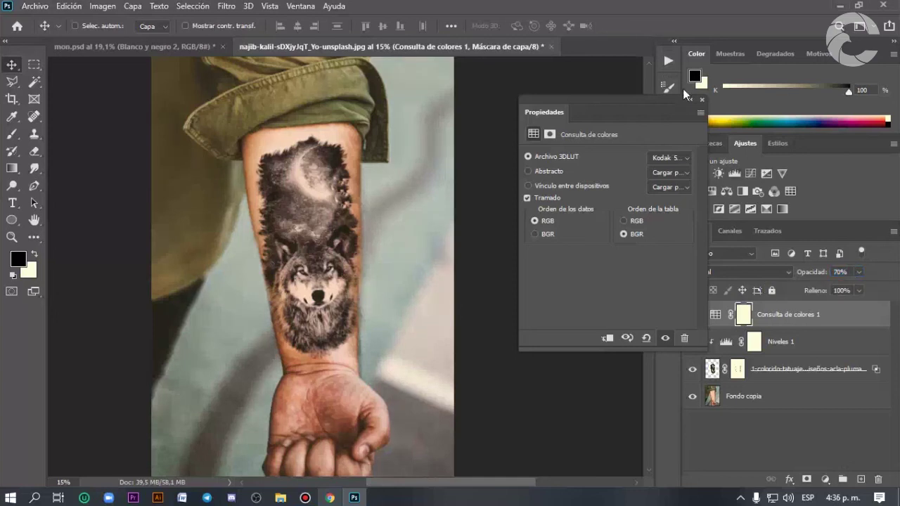
- Set the tattoo layer's opacity to 95%
left_click(798, 359)
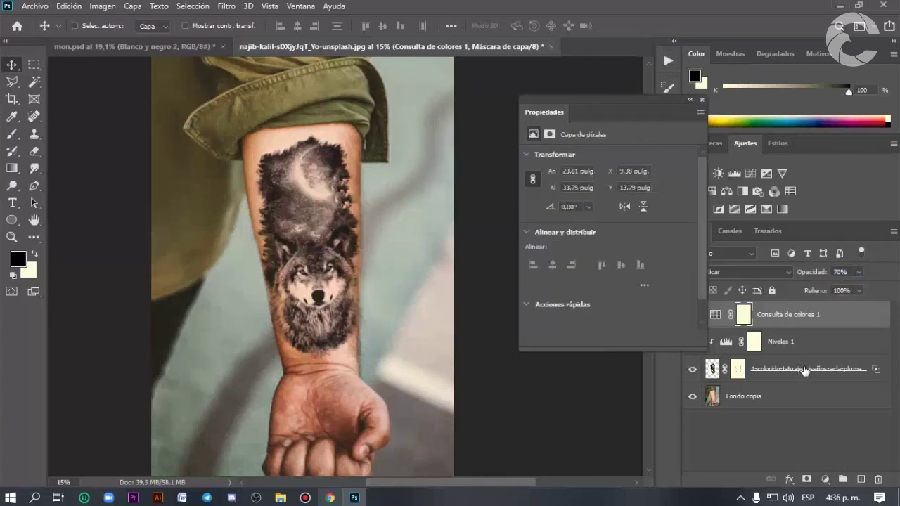
left_click(850, 272)
type("90")
key("Return")
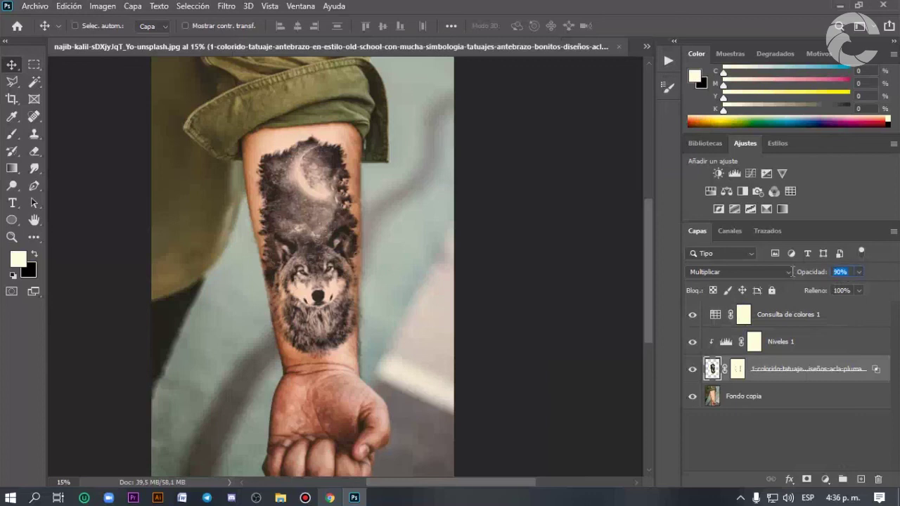
type("95")
- Add a Brightness/Contrast layer on top with brightness 10 and contrast 25
left_click(792, 314)
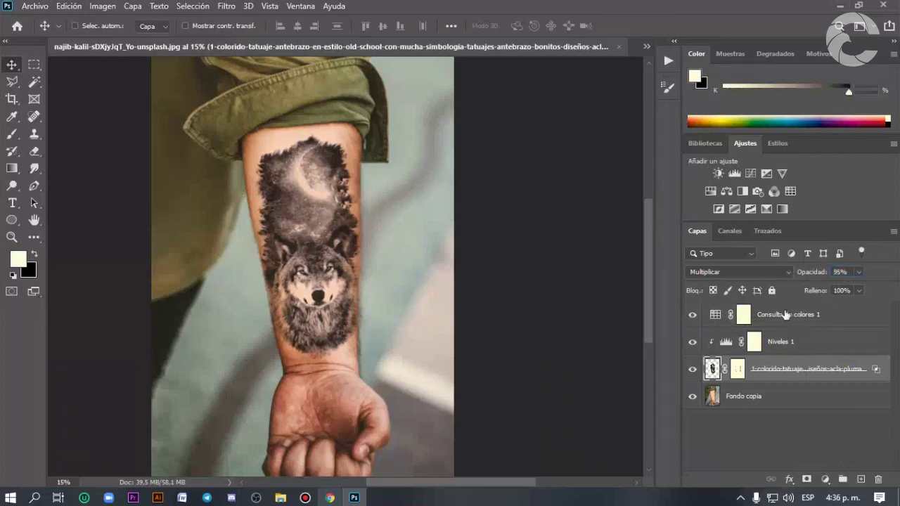
left_click(717, 173)
left_click_drag(608, 192, 628, 220)
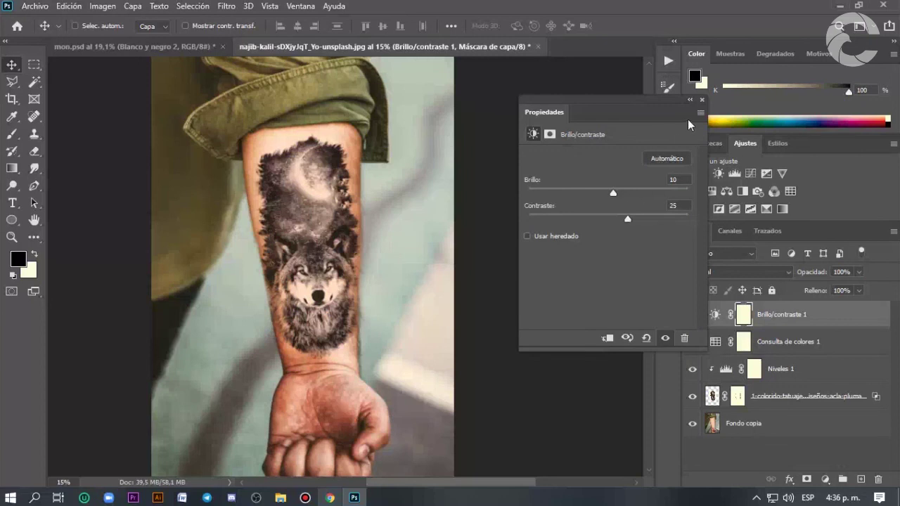
left_click(701, 102)
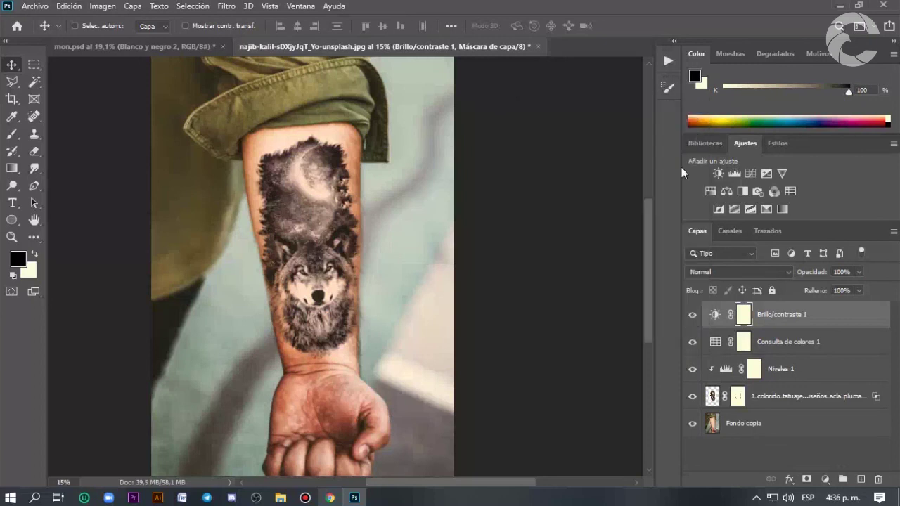
scroll(394, 250, "down", 1)
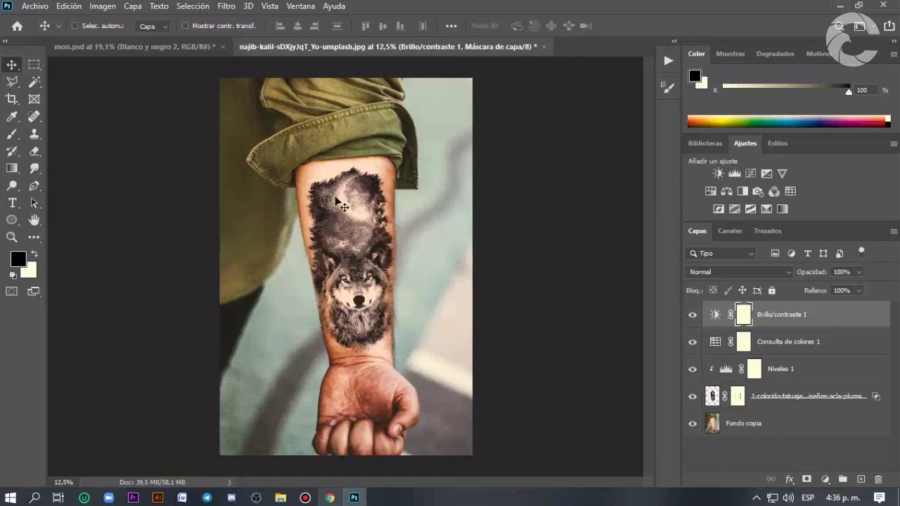
scroll(314, 253, "up", 2)
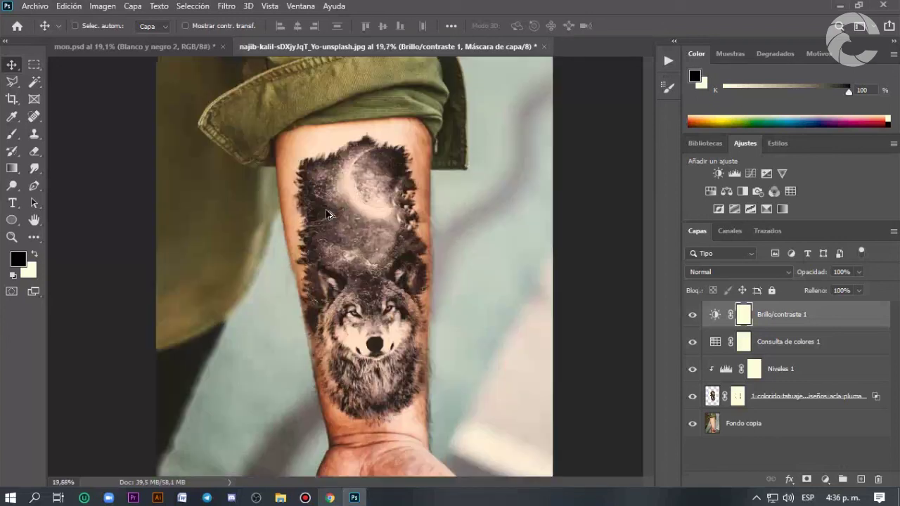
scroll(309, 270, "up", 2)
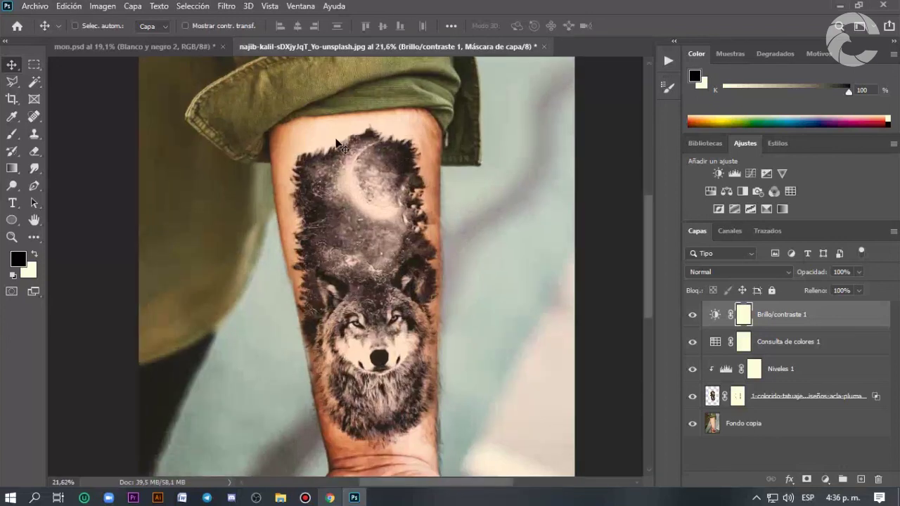